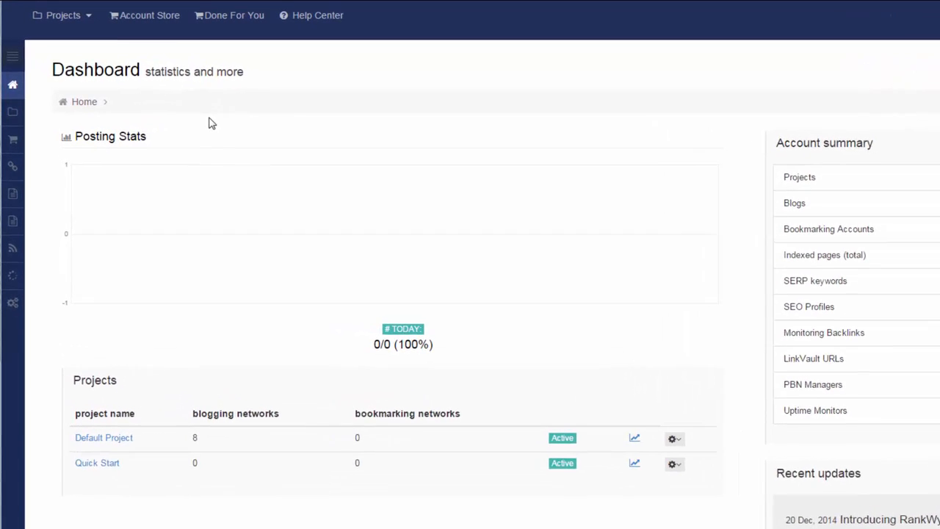
- Expand the side navigation and open the ContentMill section
click(16, 63)
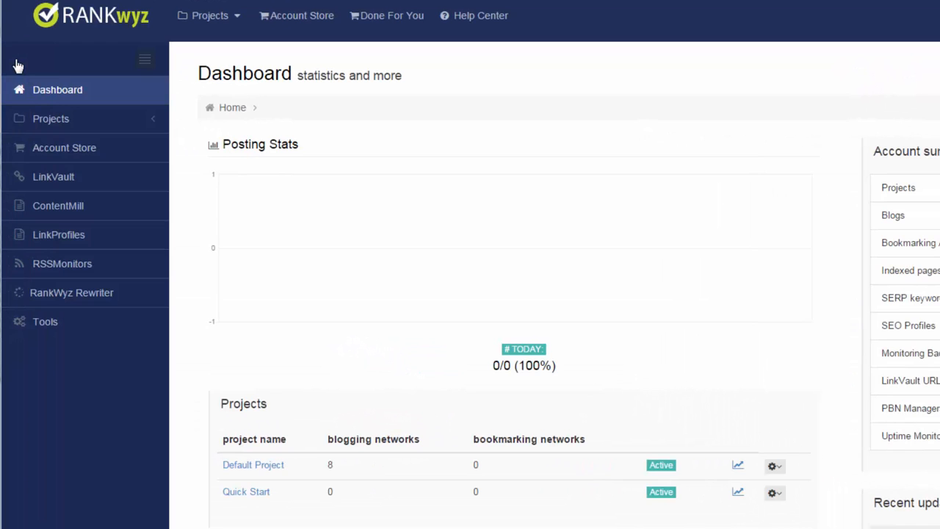
click(82, 210)
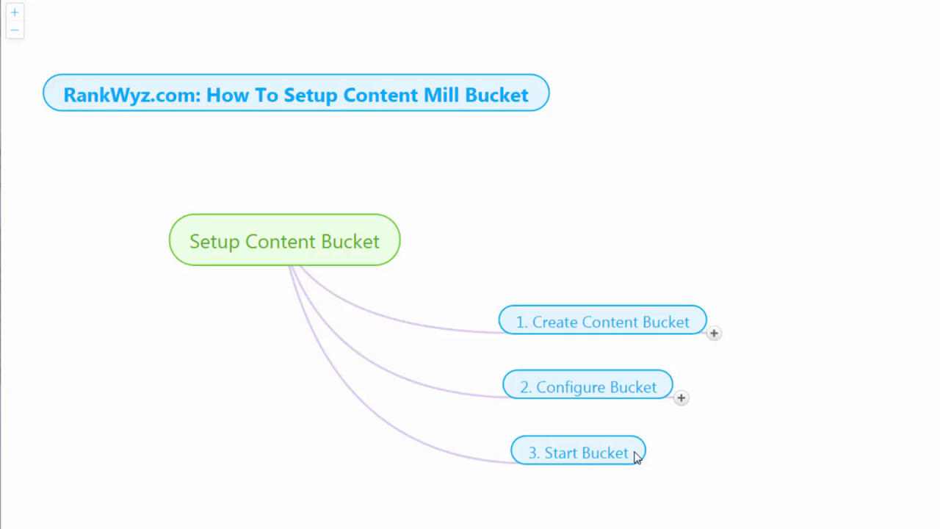
- In the mind map, expand the Create Content Bucket topic and its ArticleBuilder branch
click(713, 332)
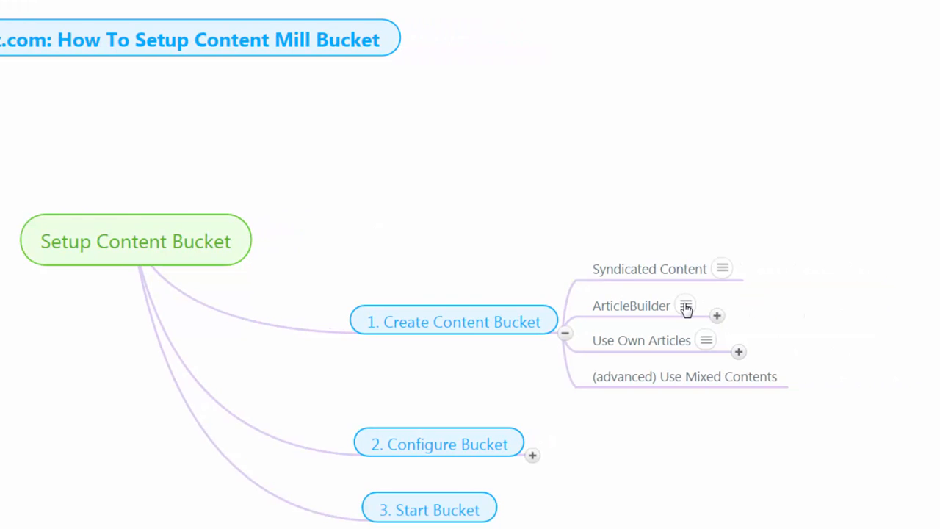
mouse_move(803, 305)
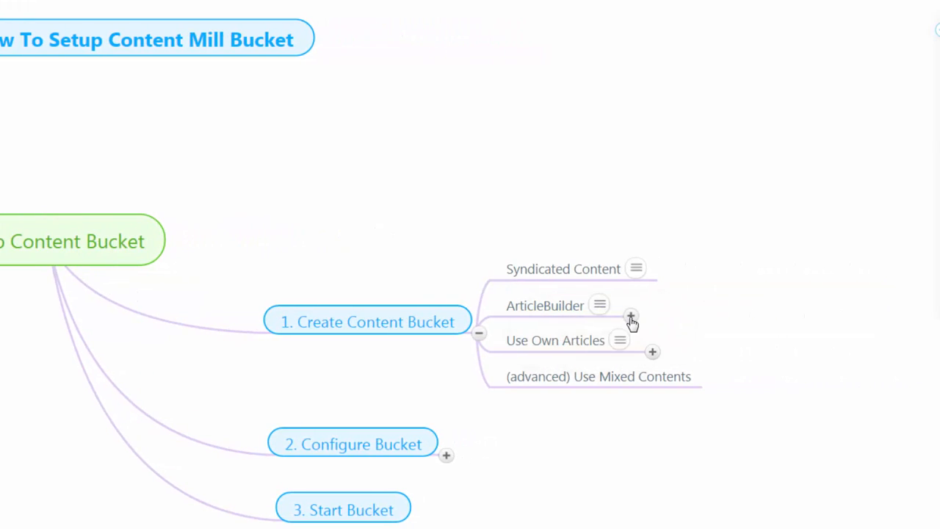
click(631, 317)
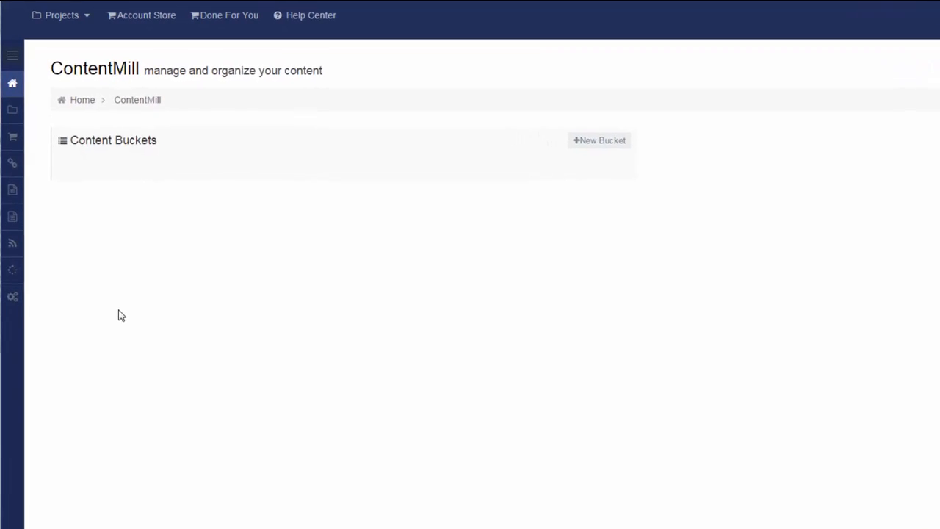
- Switch back to RankWyz and open the Integration page for third-party services from the tools
mouse_move(17, 325)
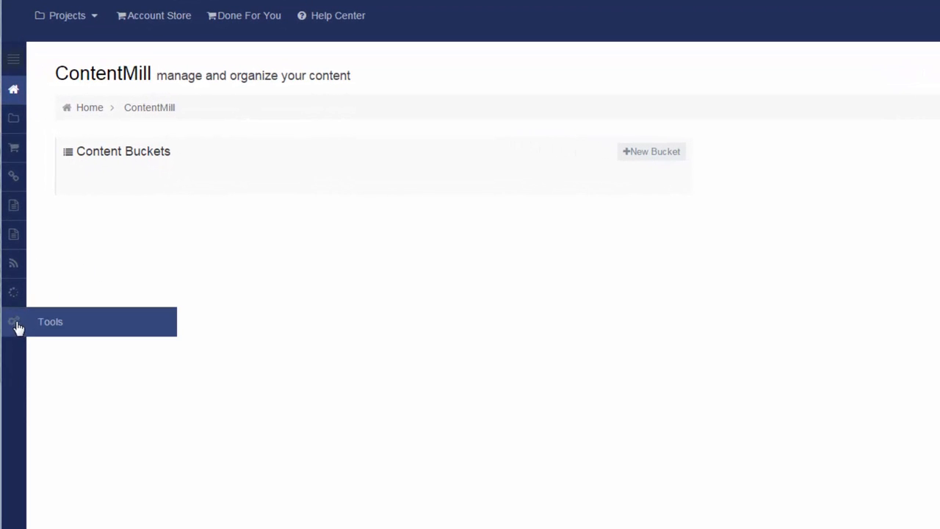
click(54, 323)
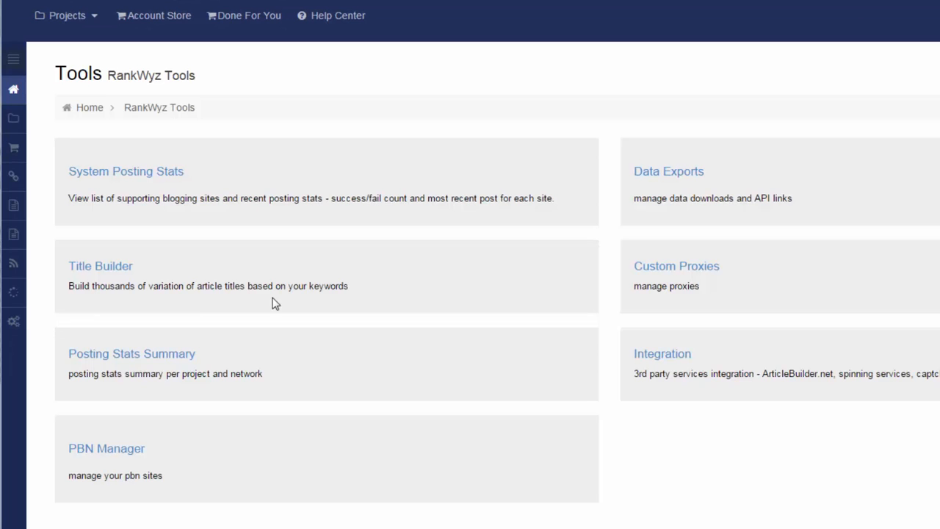
click(676, 355)
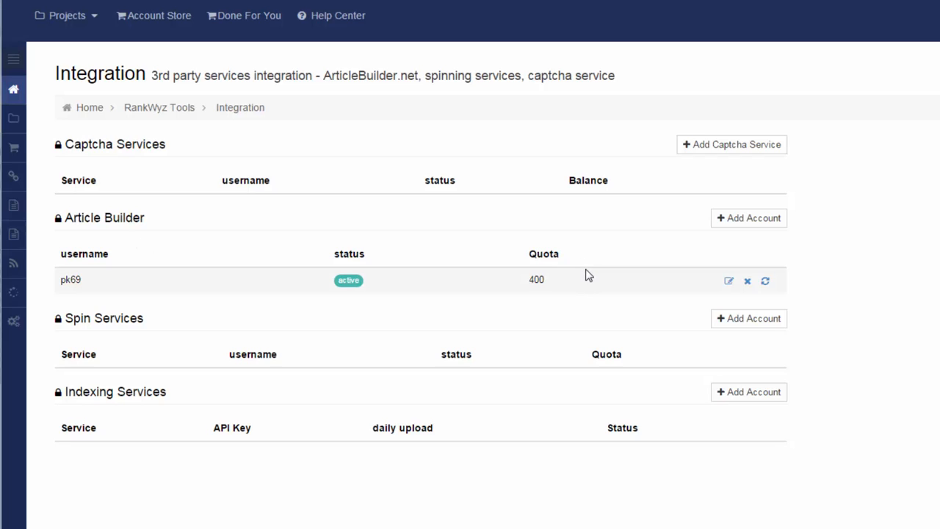
- View the blank new Article Builder account form without saving it, and refresh the existing Article Builder account
click(749, 223)
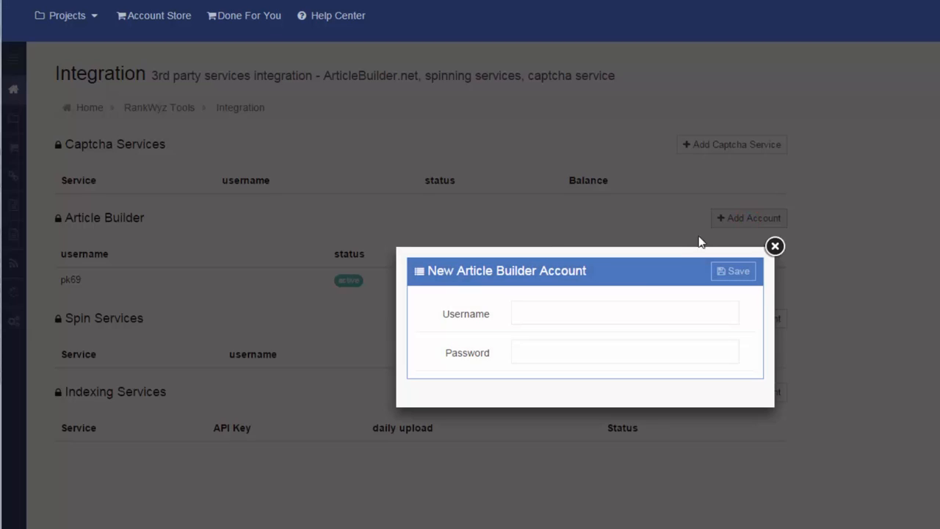
click(606, 312)
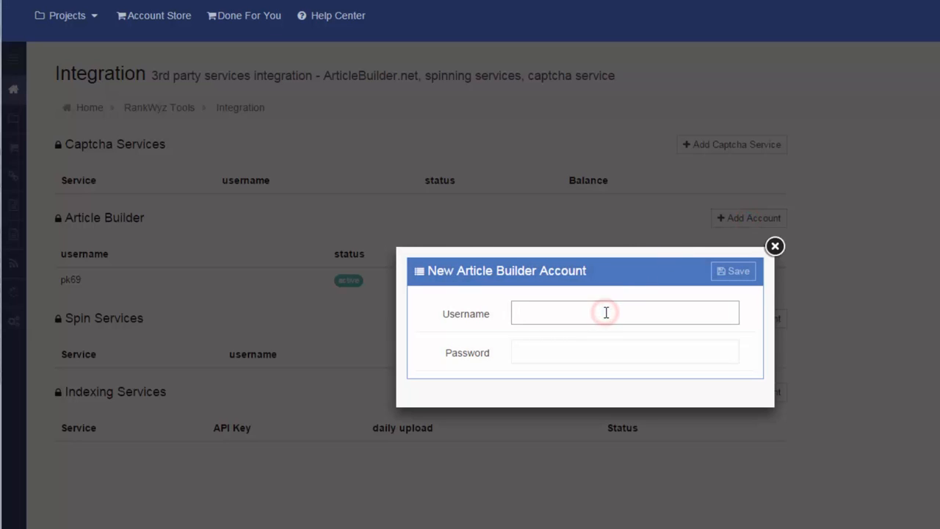
click(598, 357)
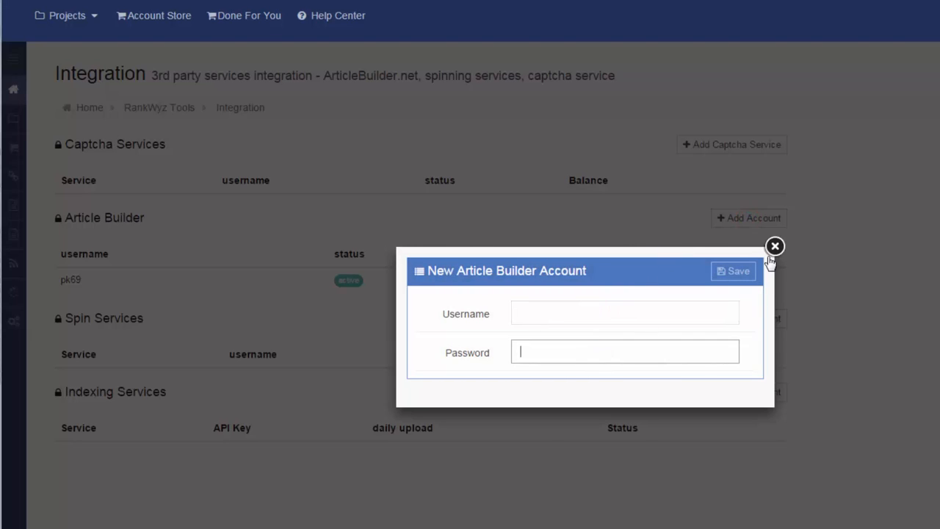
click(775, 248)
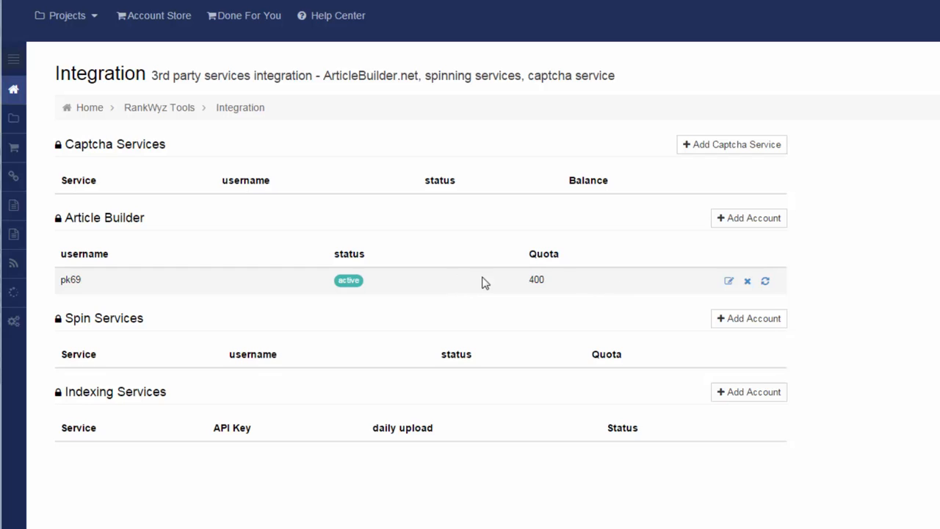
click(766, 283)
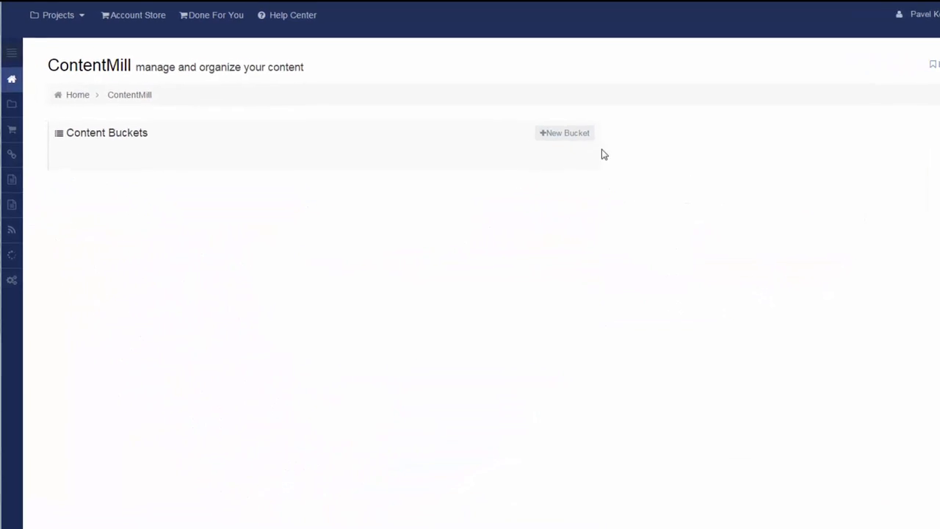
- Create a ContentMill bucket named AB with ArticleBuilder.net as its content source
click(532, 126)
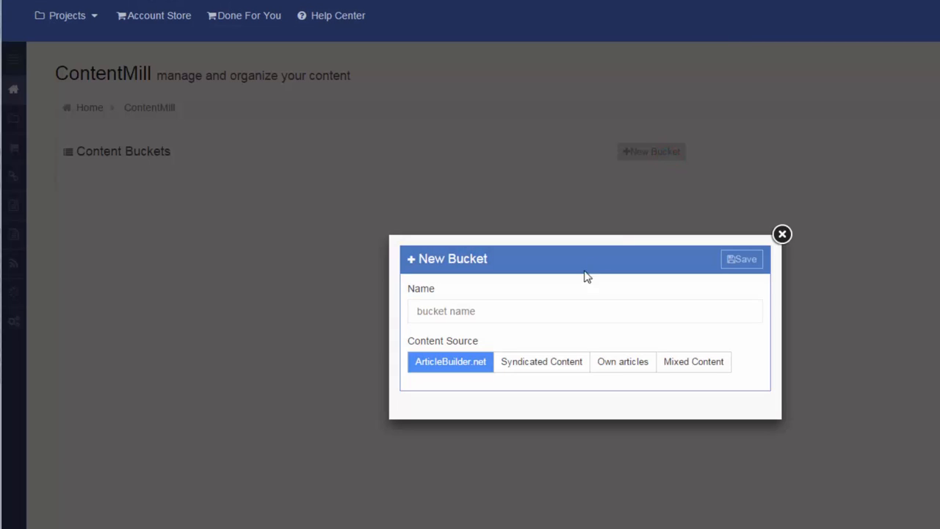
click(567, 306)
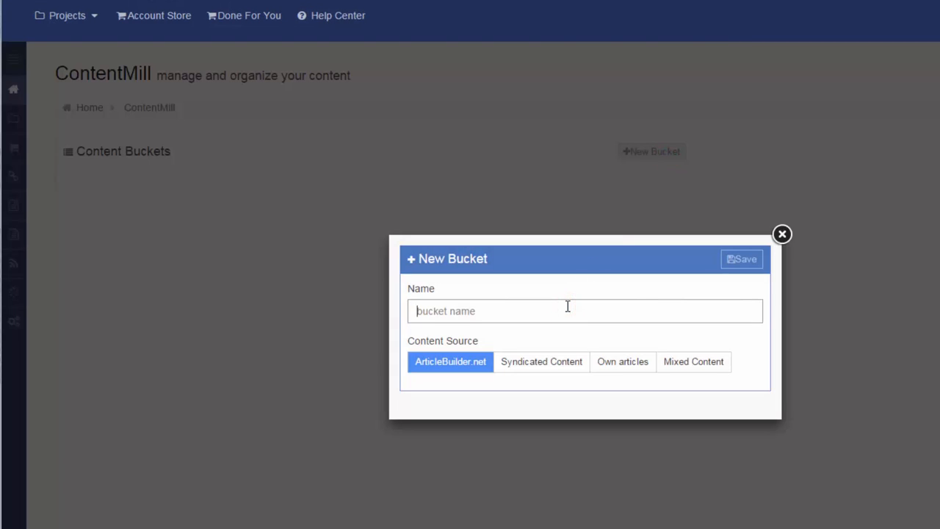
text(AB)
click(749, 264)
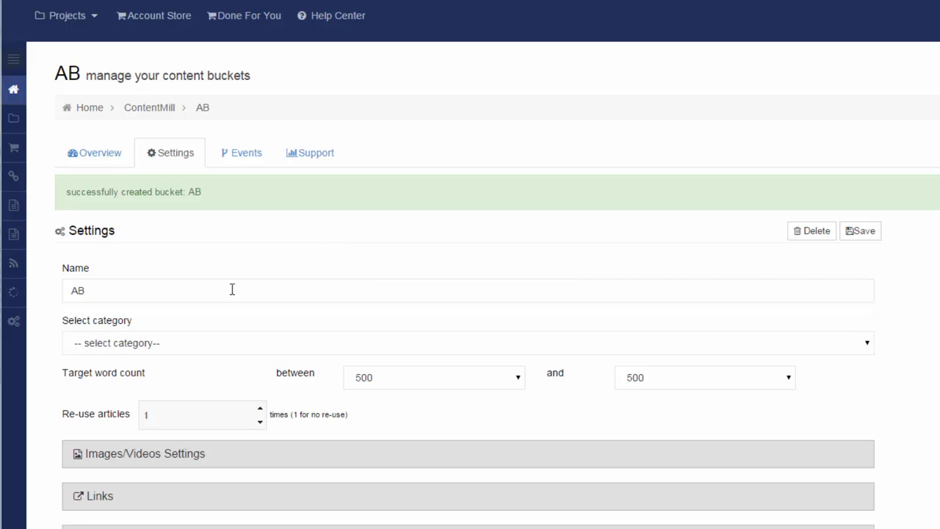
- Set the AB bucket's category to Business » Home Business and save its settings
click(208, 343)
click(207, 343)
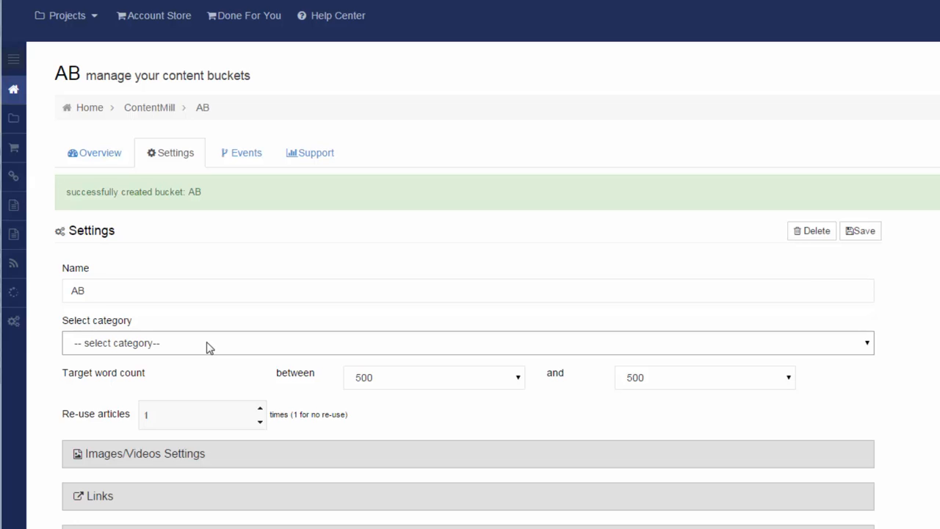
click(207, 343)
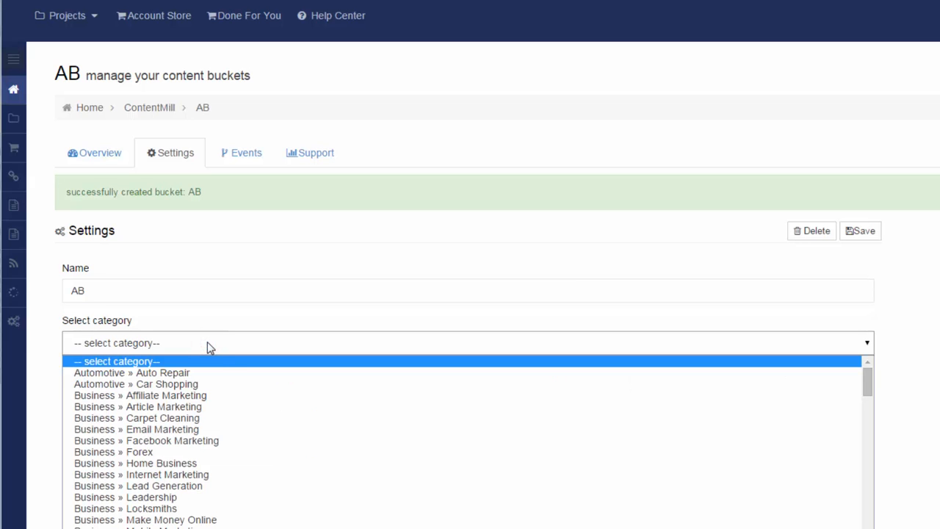
scroll(292, 455, down, 3)
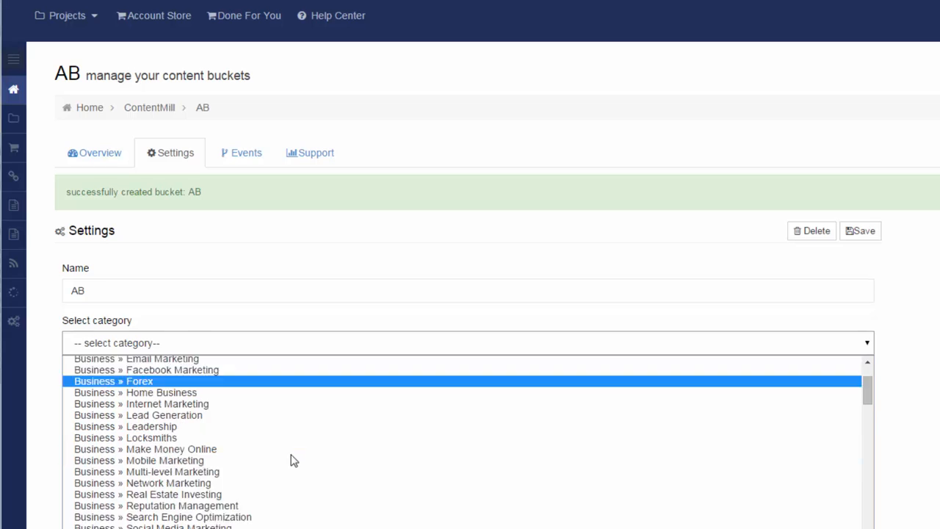
scroll(292, 474, up, 3)
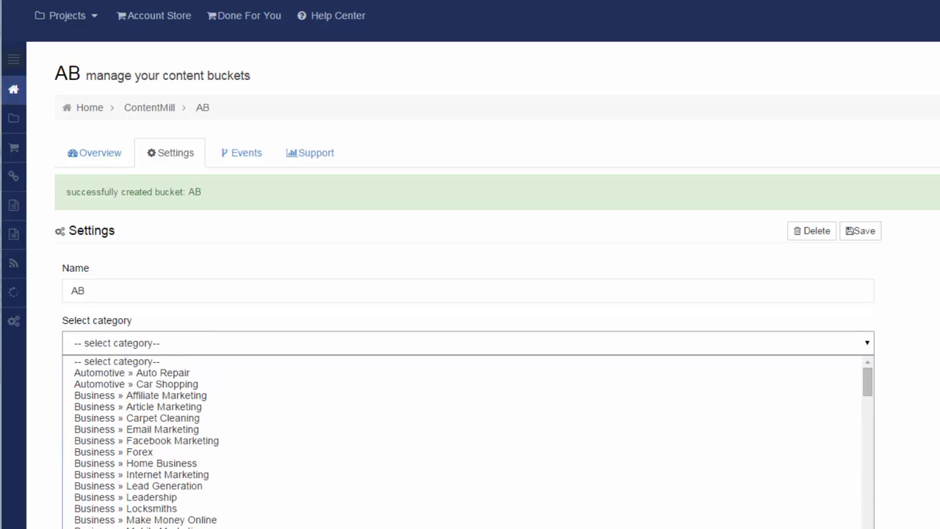
click(272, 465)
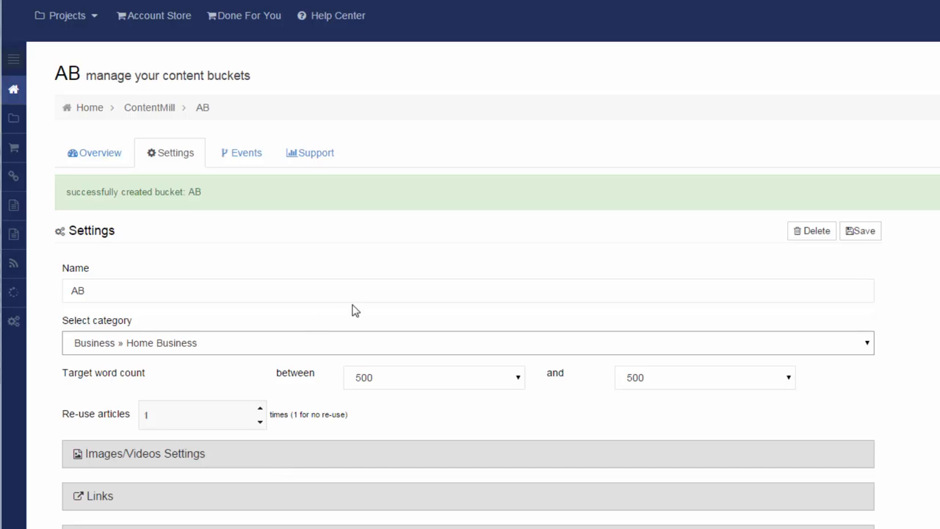
click(863, 234)
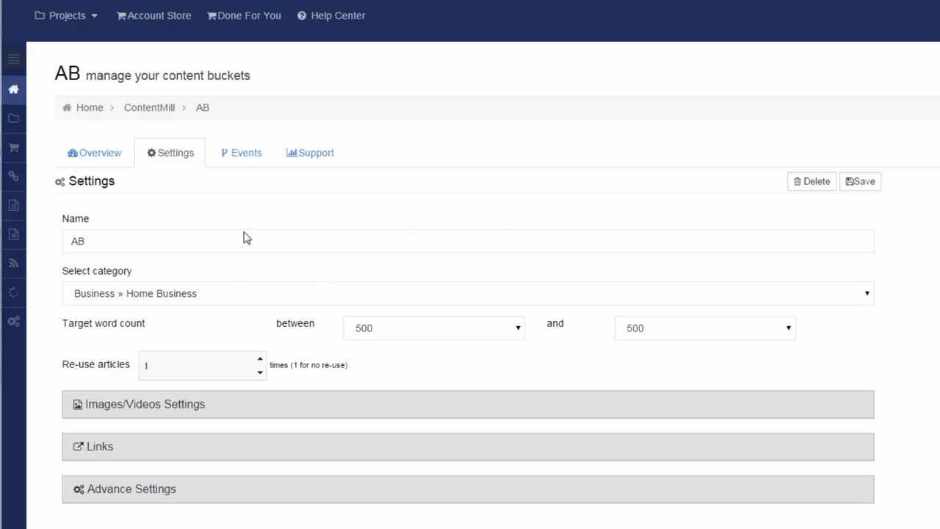
- Start the AB bucket by setting its status to active in its overview
click(112, 156)
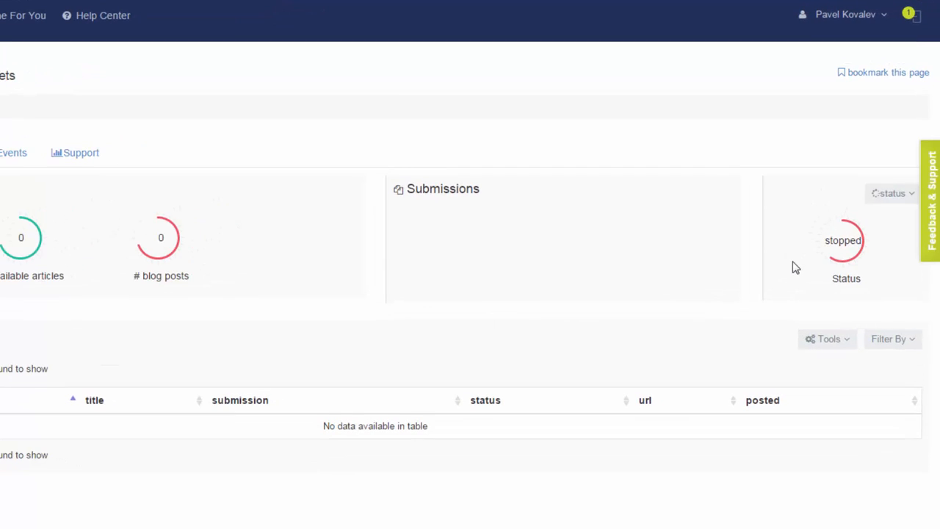
click(895, 197)
click(882, 237)
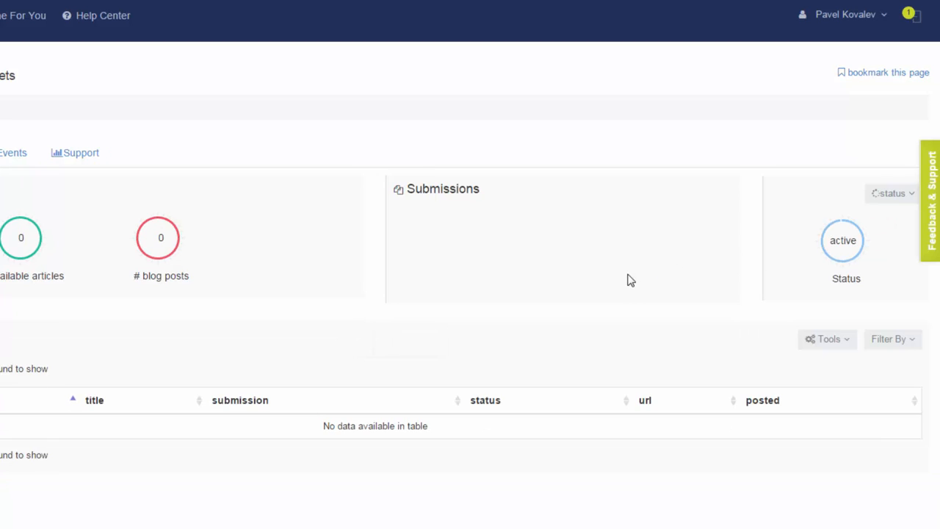
click(910, 194)
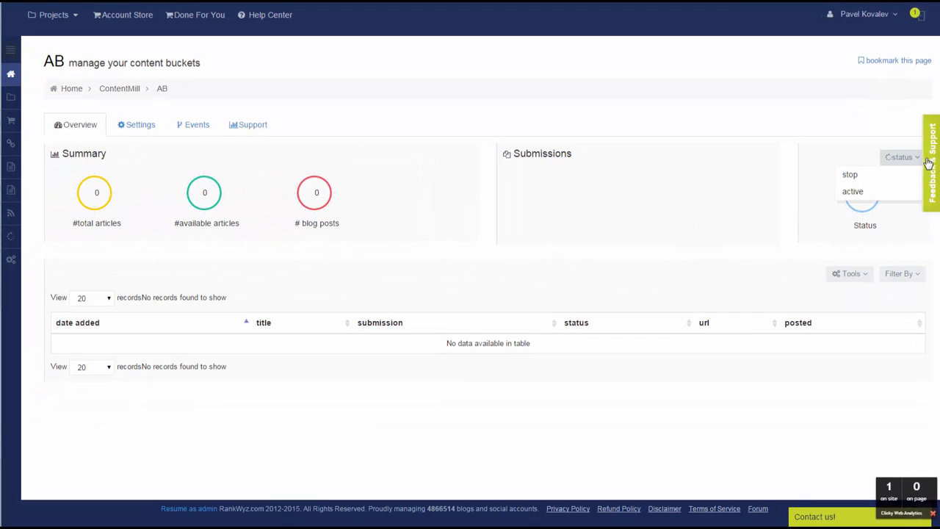
click(885, 193)
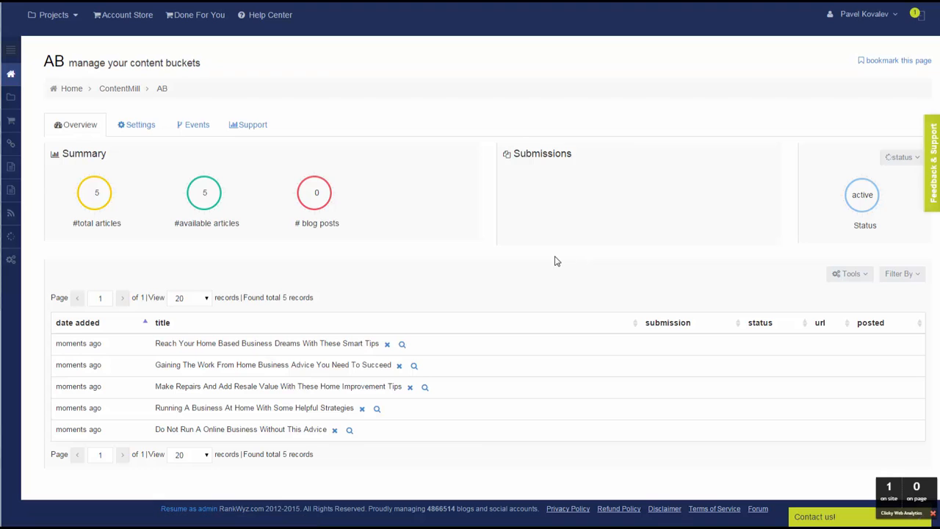
- Preview the first three articles in the AB bucket and read through each text, closing every preview
click(402, 343)
scroll(446, 300, down, 5)
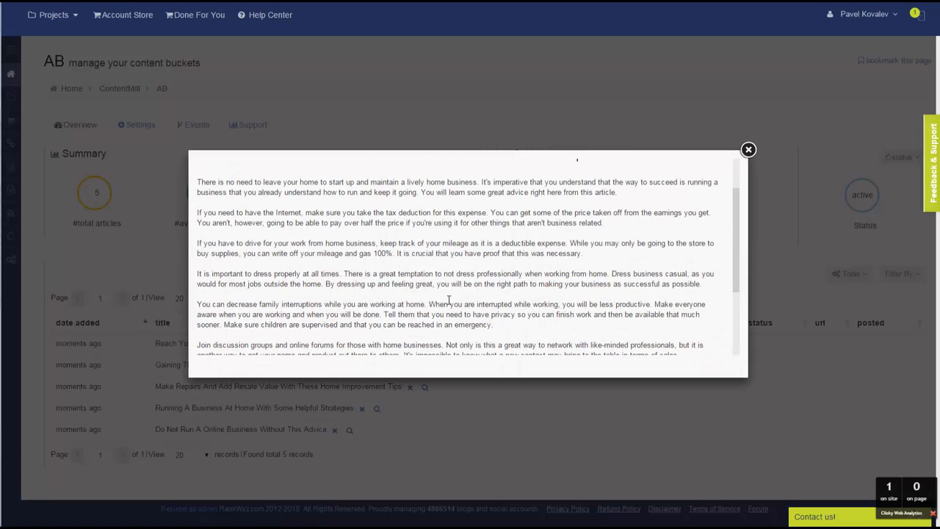
scroll(450, 301, up, 5)
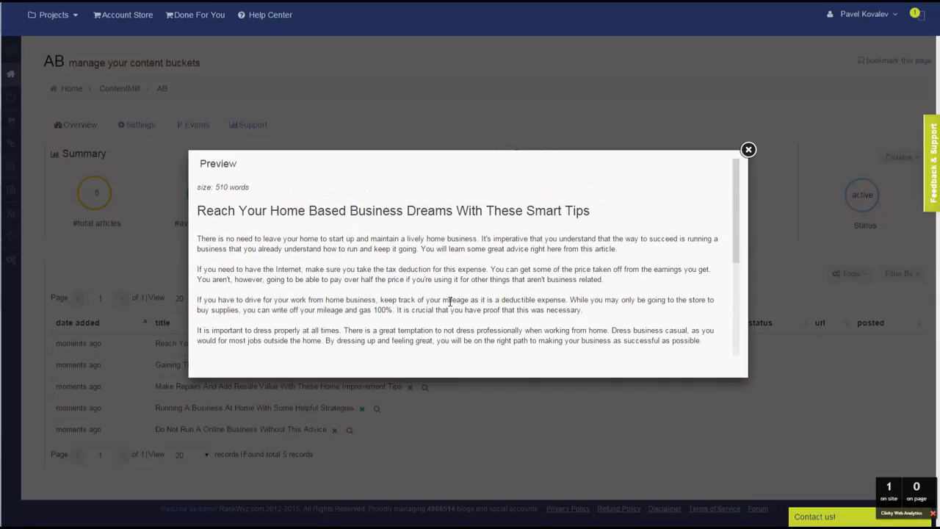
scroll(449, 301, down, 5)
click(749, 149)
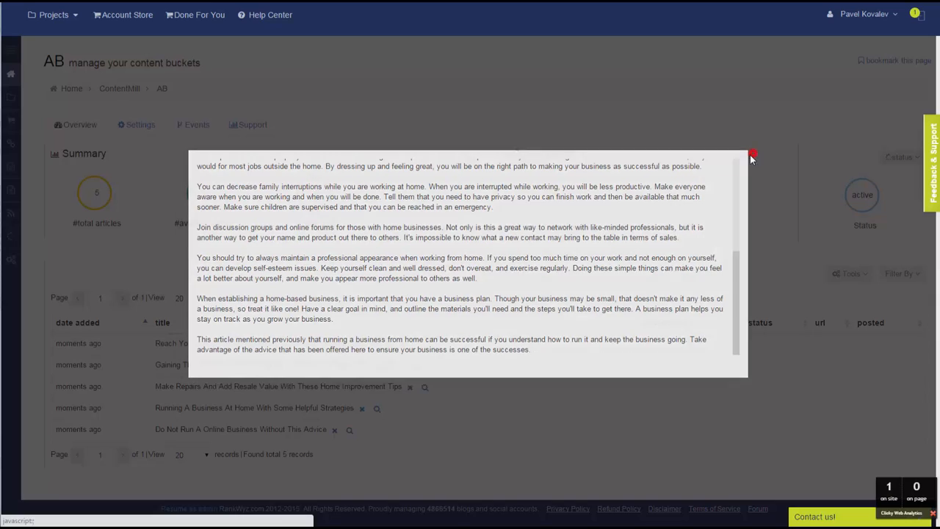
click(413, 365)
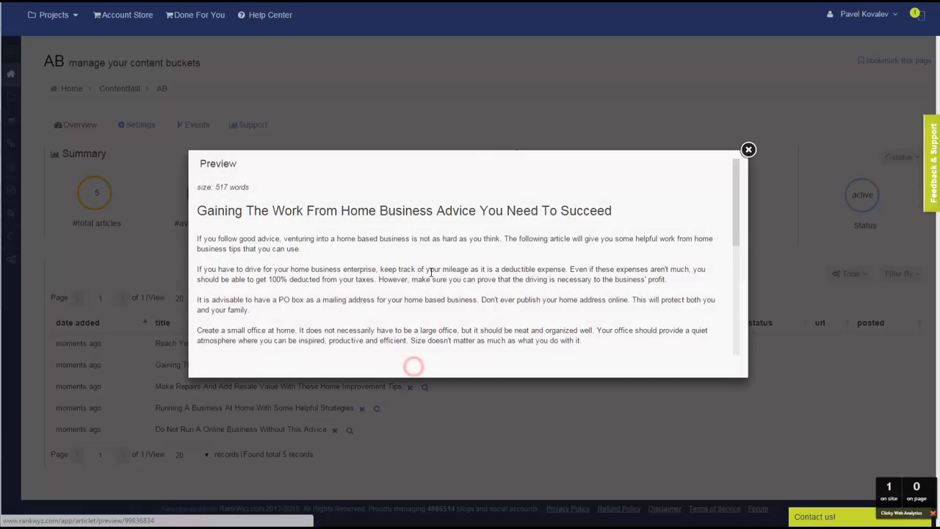
scroll(431, 274, down, 5)
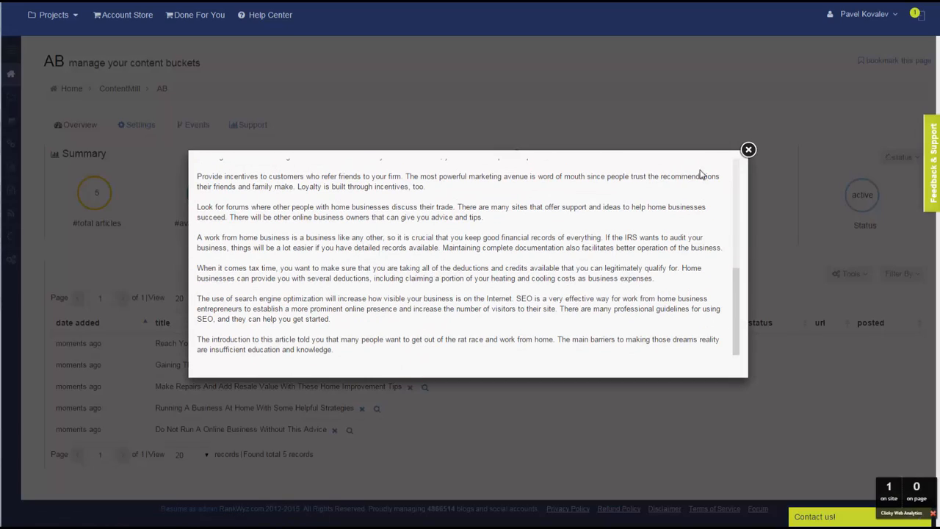
click(748, 150)
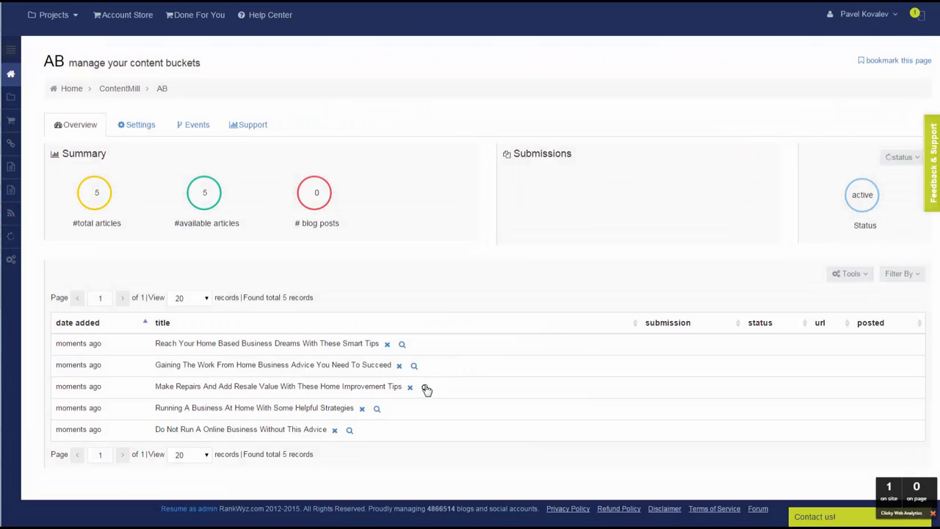
click(424, 386)
scroll(529, 278, down, 5)
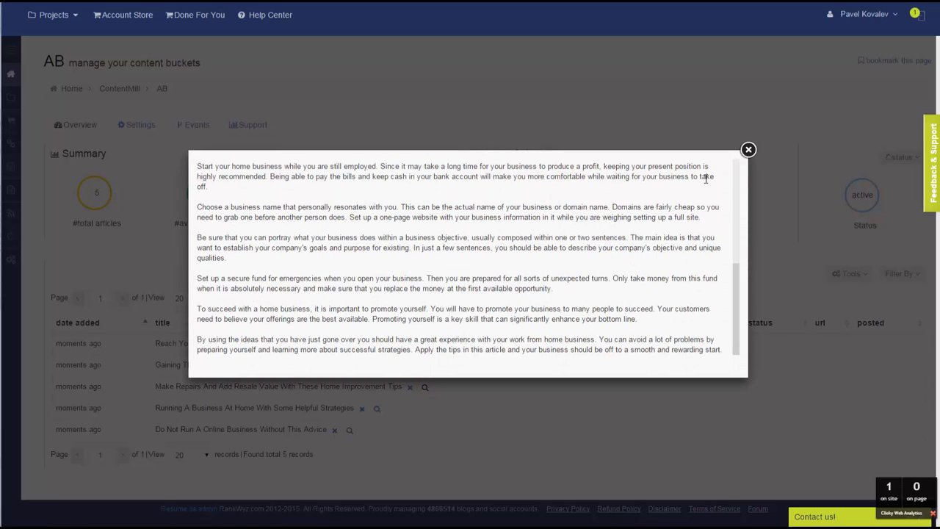
click(749, 150)
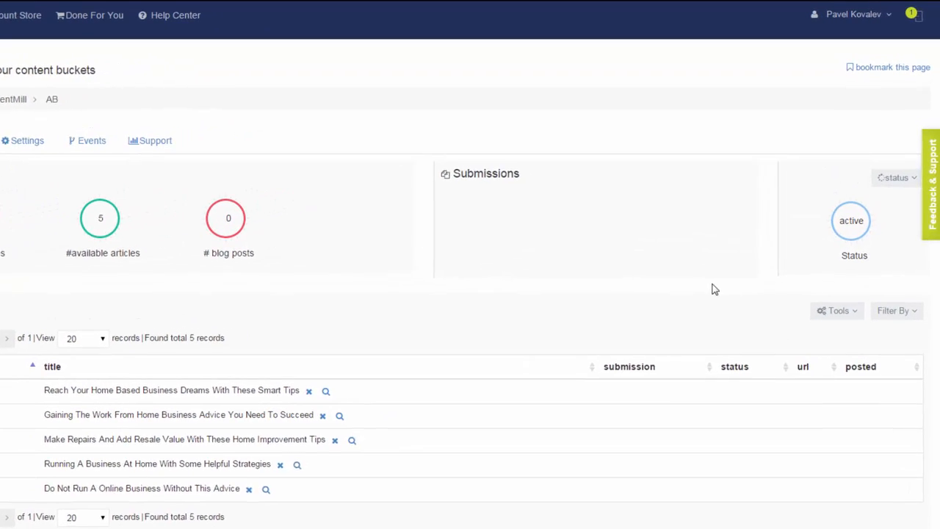
- Stop the AB bucket and delete its unused articles
click(905, 184)
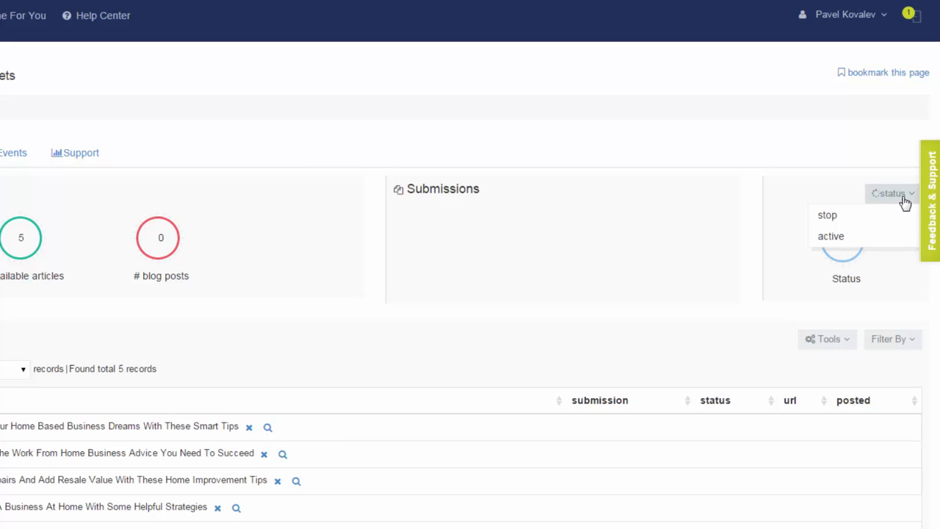
click(892, 214)
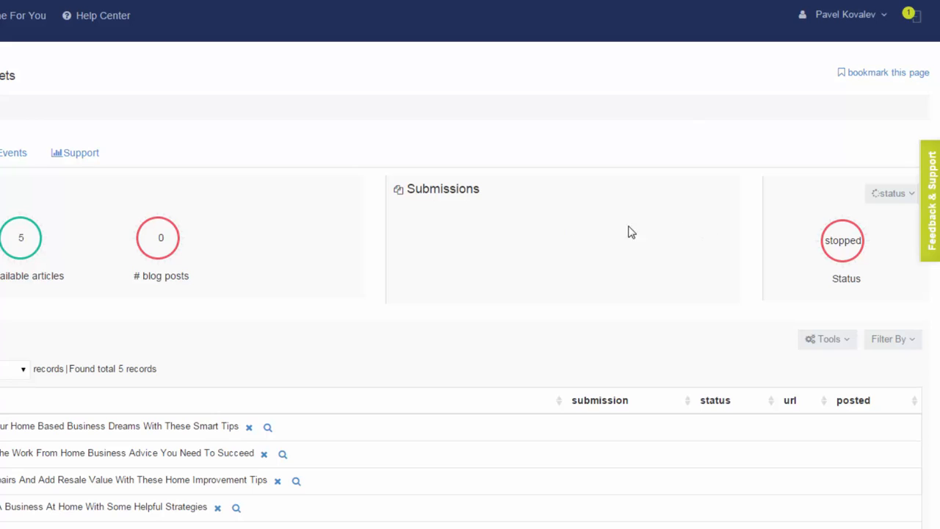
click(844, 340)
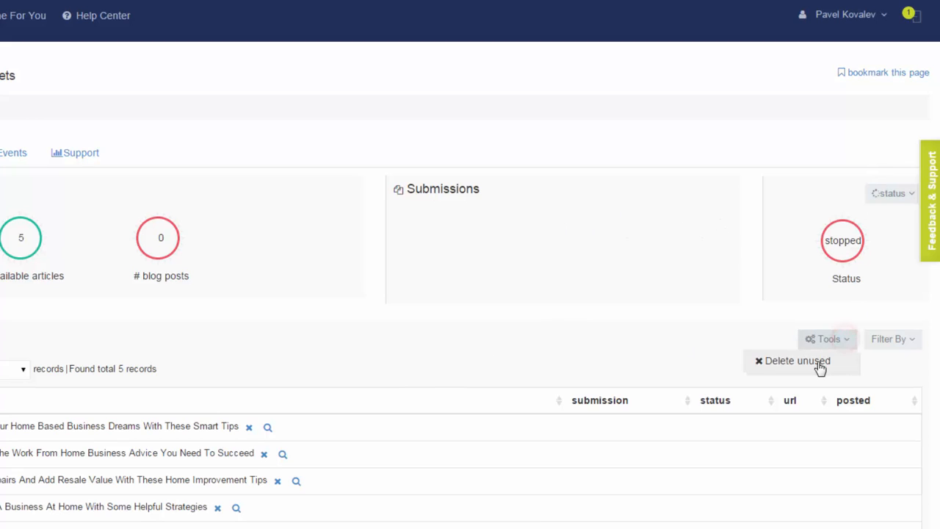
click(816, 362)
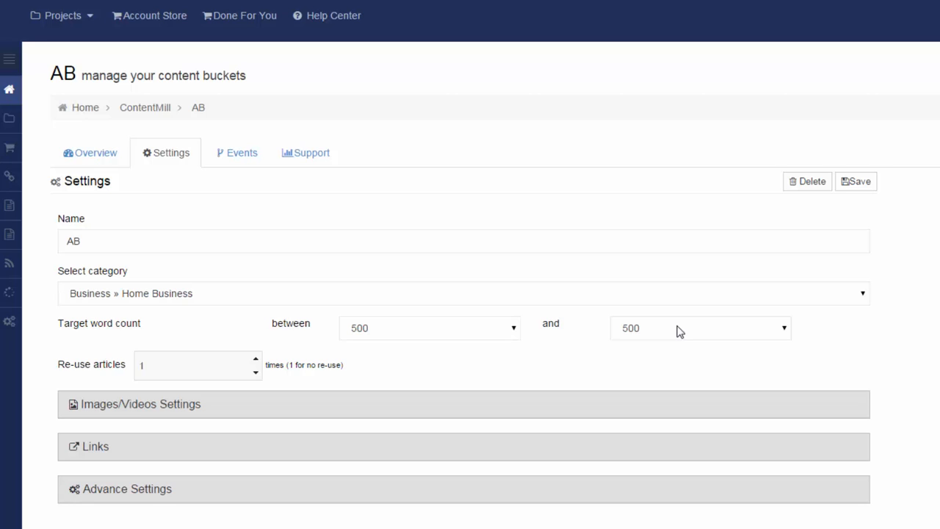
- Set the AB bucket's target word count to between 400 and 700 words
click(515, 328)
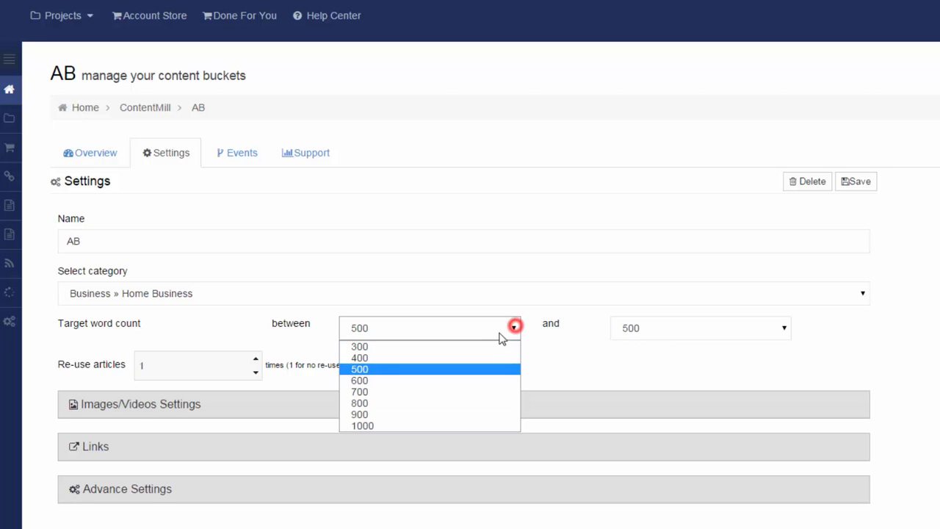
click(477, 358)
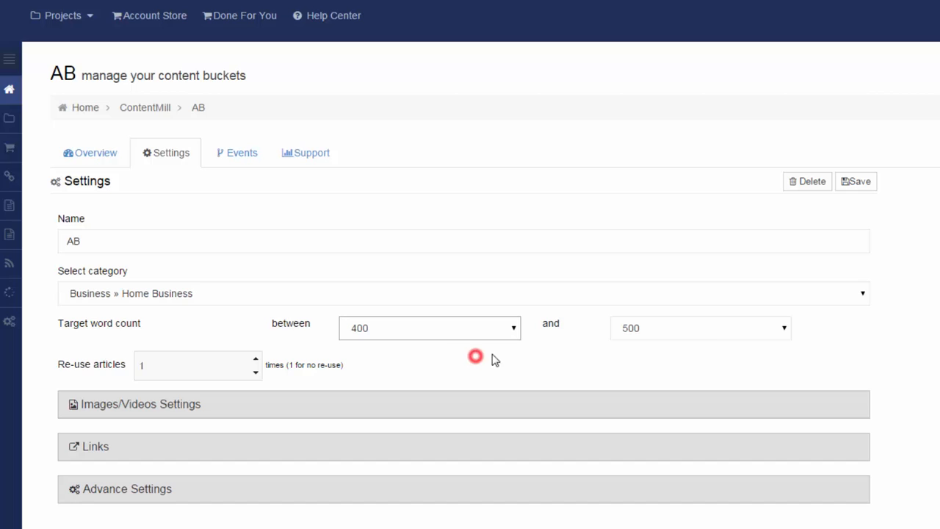
click(705, 334)
click(701, 394)
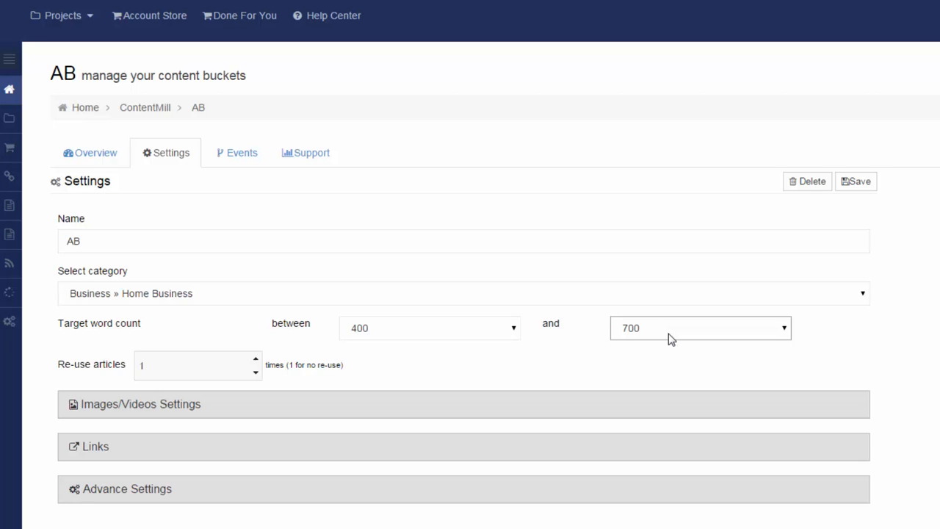
click(463, 365)
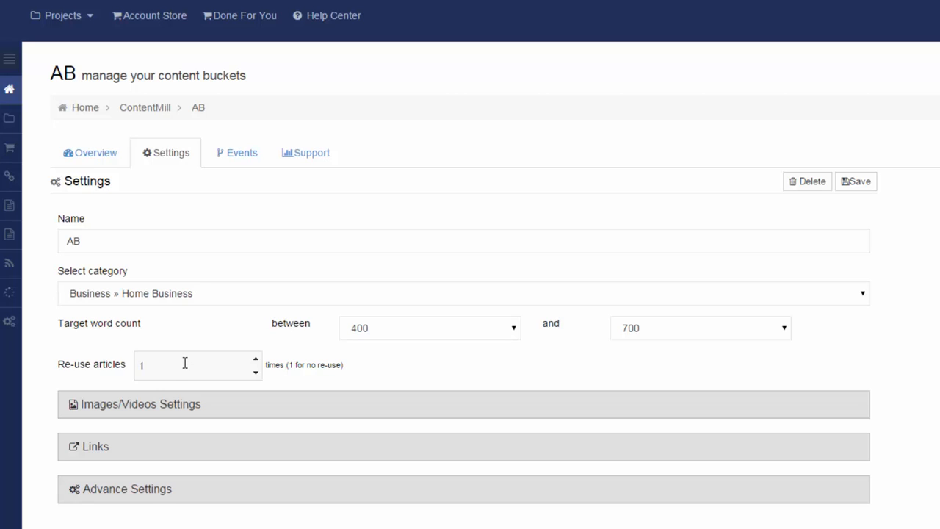
click(185, 362)
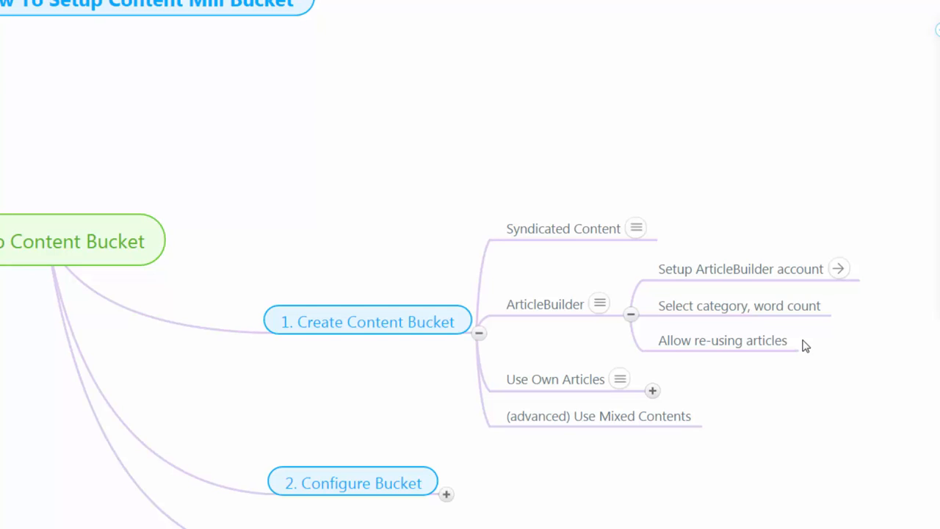
- Switch to the mind map, collapse Create Content Bucket and review the Configure Bucket branch, leaving Enable Images / Videos expanded
click(478, 332)
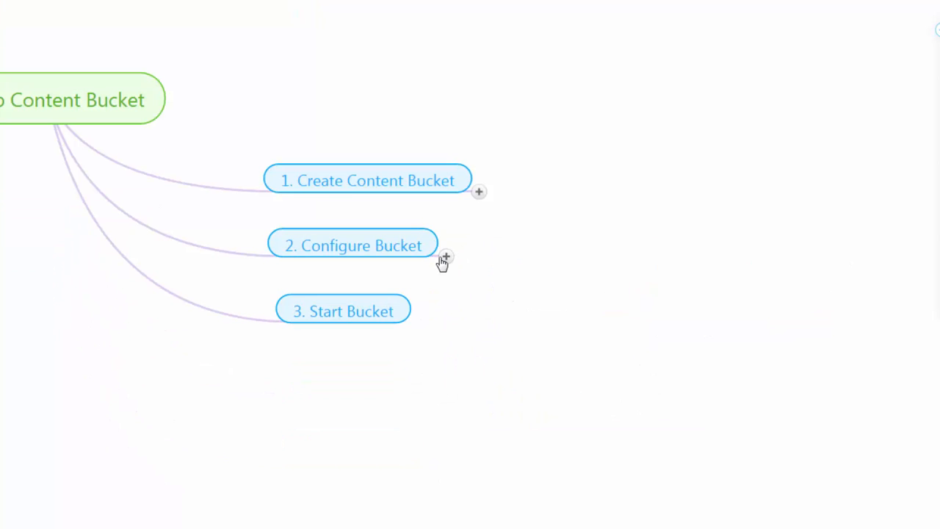
click(447, 257)
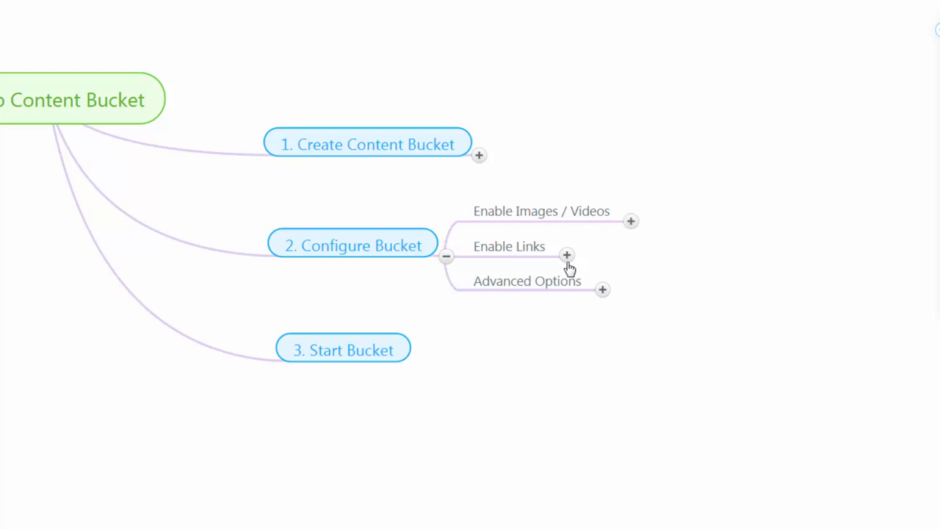
click(602, 290)
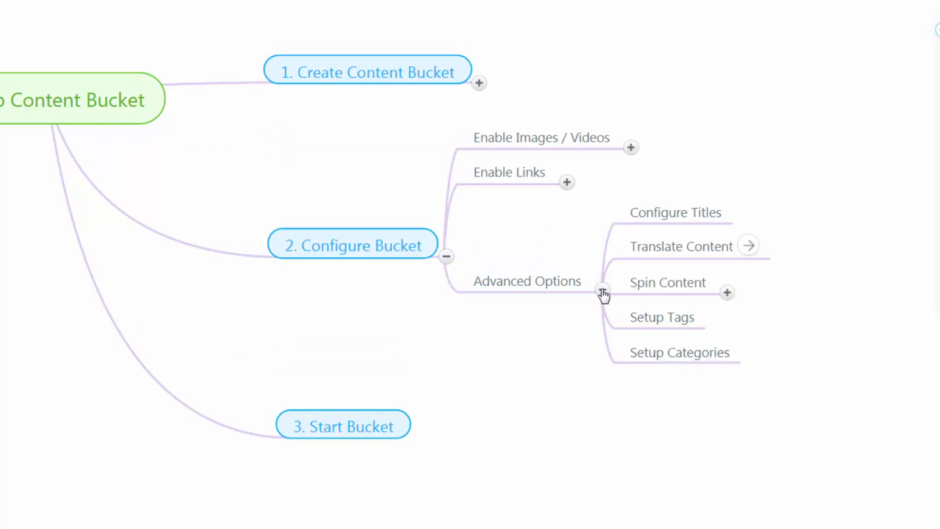
click(602, 290)
click(631, 222)
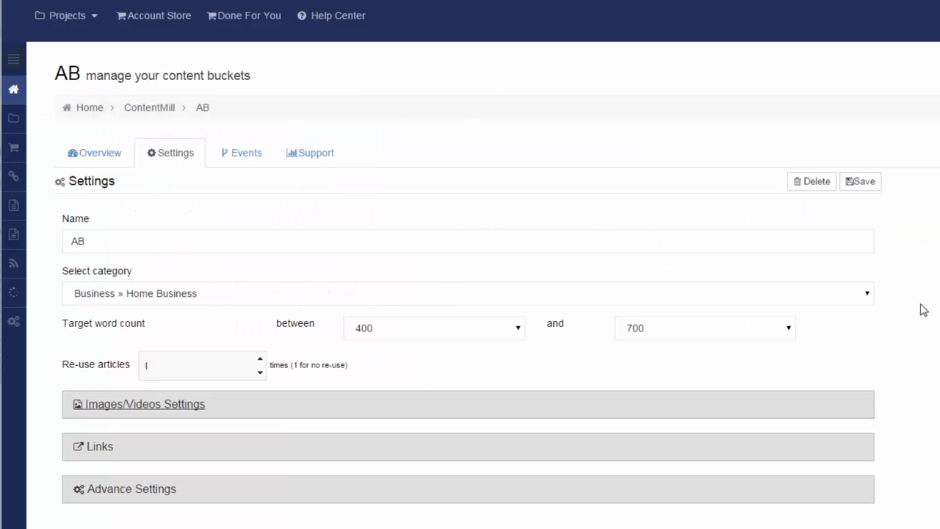
- Return to the AB bucket's settings and enable both images and videos for its articles
click(166, 408)
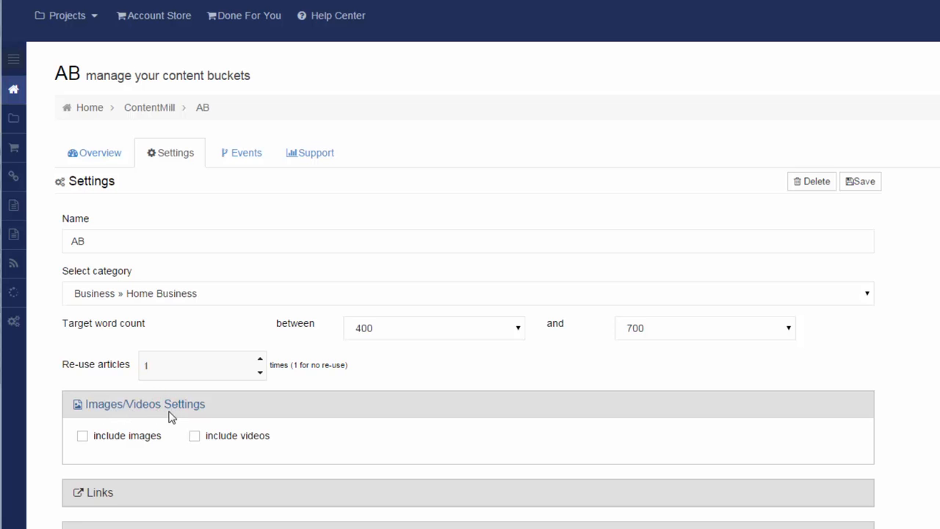
click(85, 436)
scroll(249, 404, down, 3)
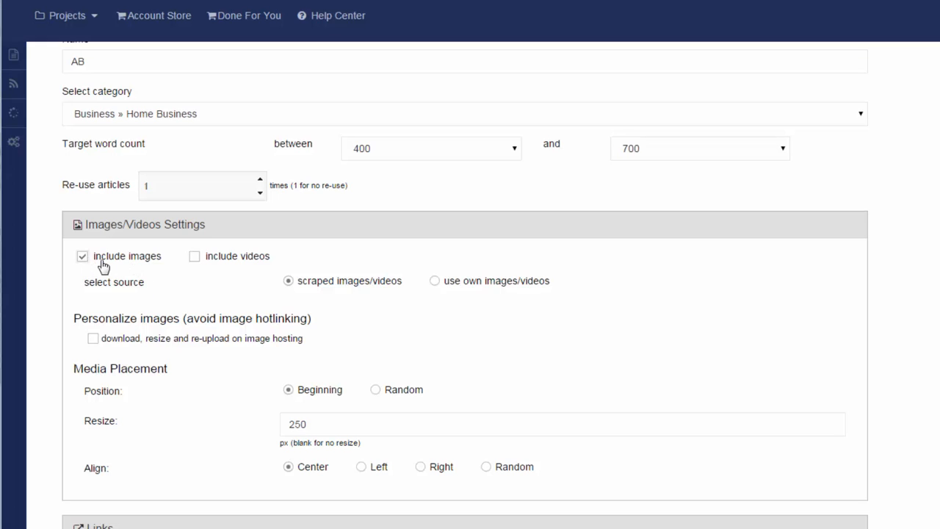
click(195, 258)
- Try the own images/videos source and its entry fields, and return the source to scraped images/videos
click(436, 284)
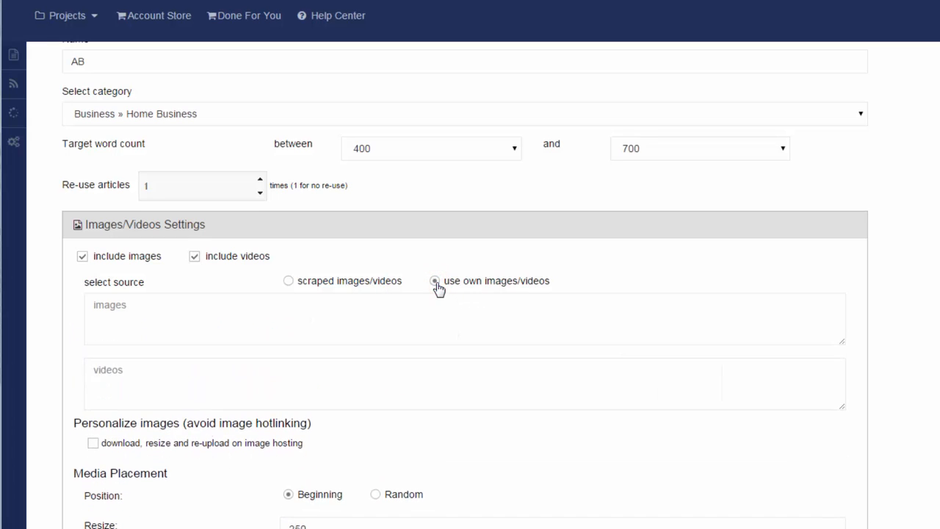
click(377, 306)
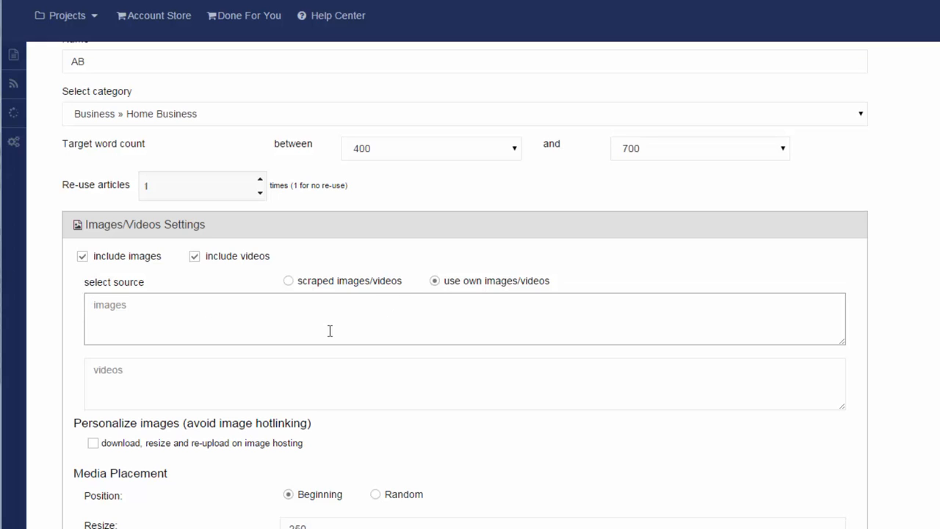
click(286, 381)
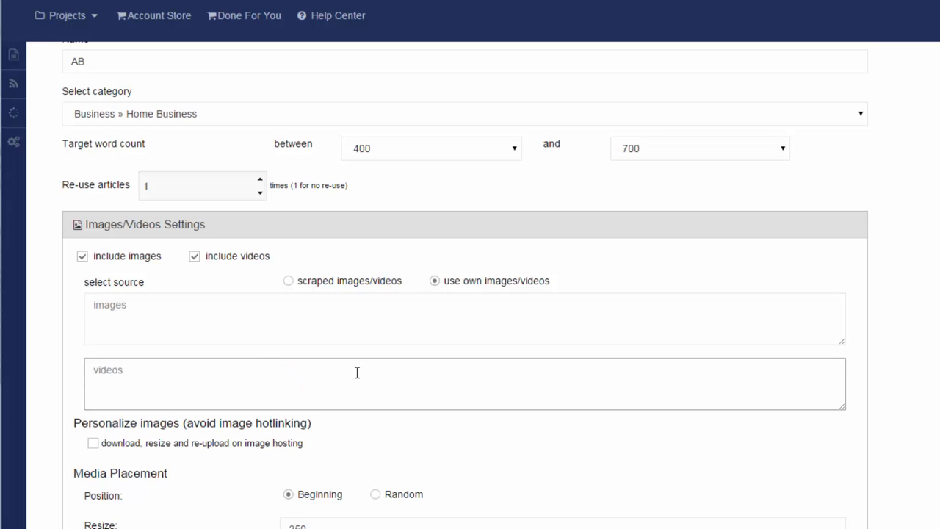
click(312, 281)
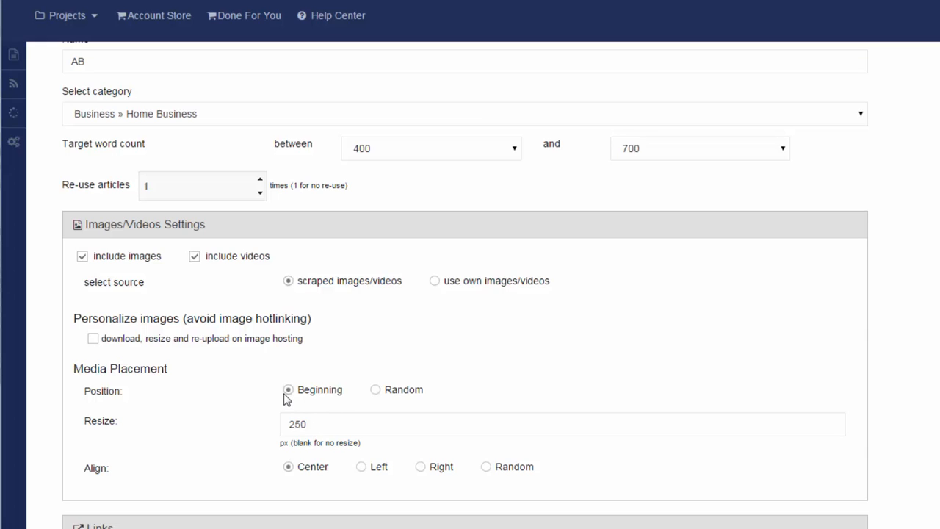
- Try the Random media position with a range for the number of images, and return the position to Beginning
click(376, 394)
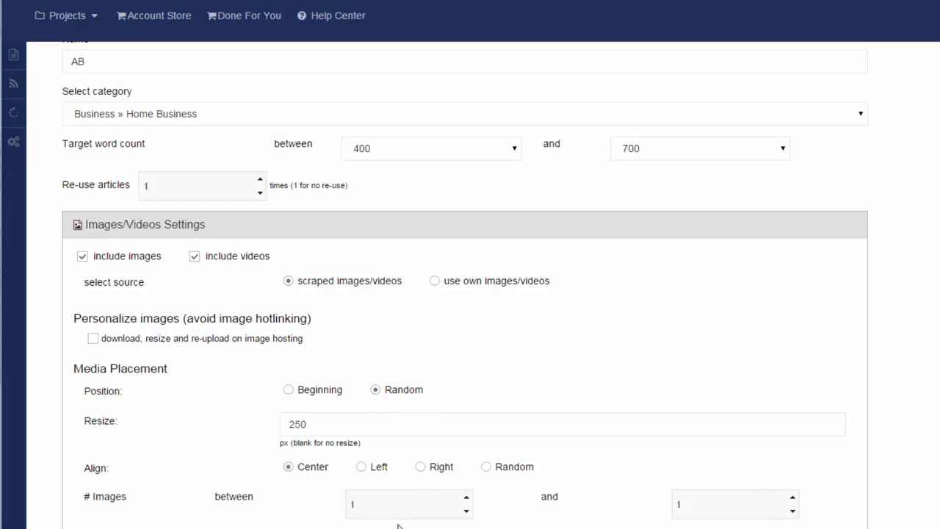
click(466, 496)
click(792, 498)
click(466, 511)
click(466, 498)
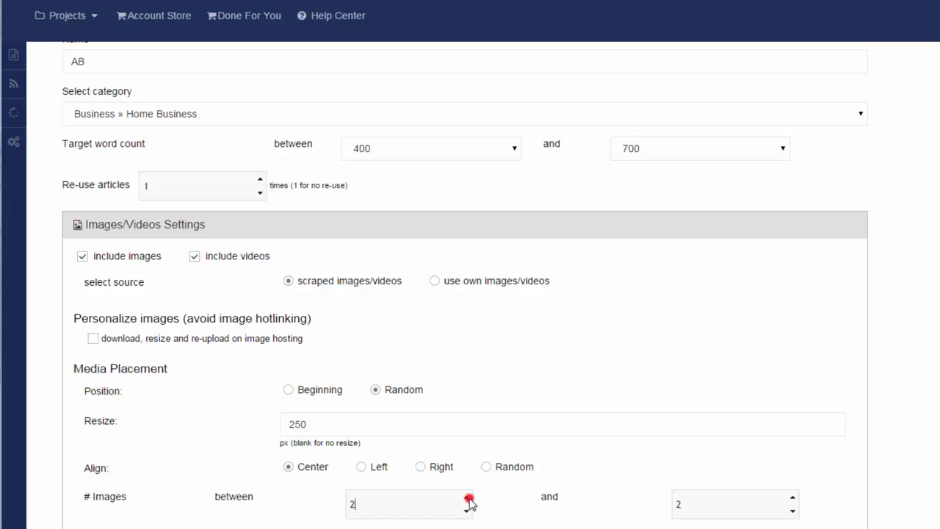
click(792, 497)
click(288, 391)
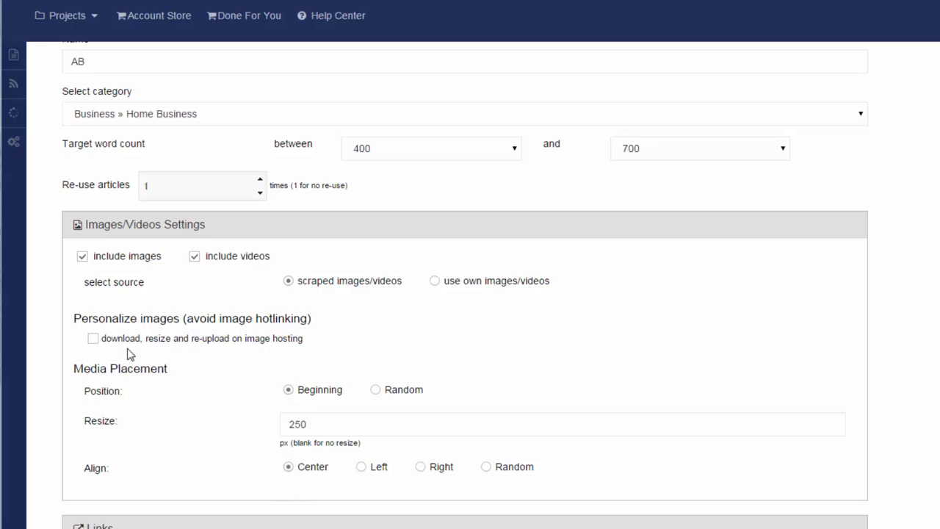
- Enable downloading, resizing and re-uploading of images on image hosting, and save the bucket settings
click(94, 340)
scroll(492, 471, up, 3)
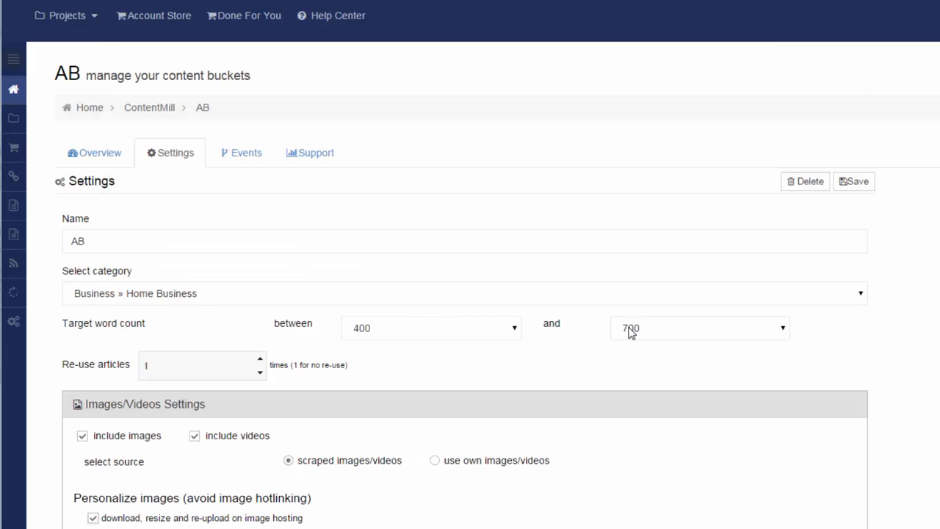
click(858, 182)
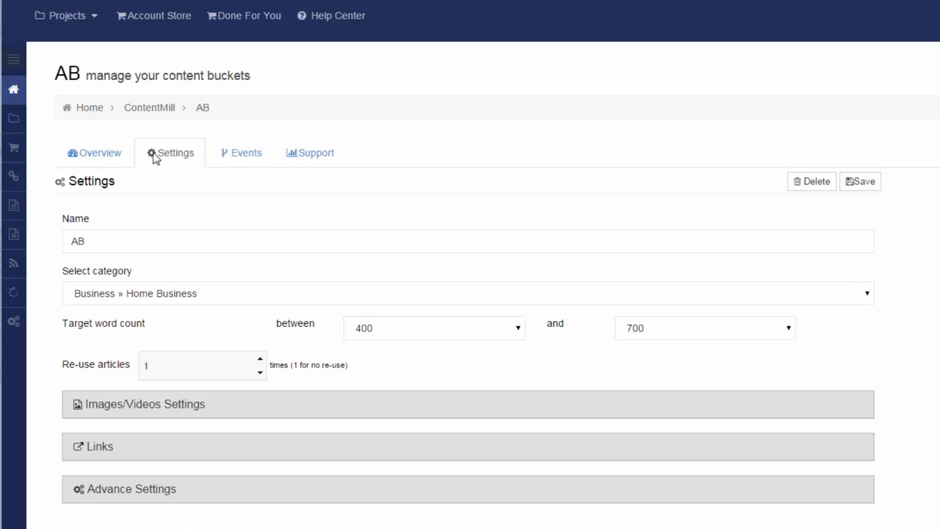
- Restart the AB bucket by setting its status to active in the overview
click(106, 153)
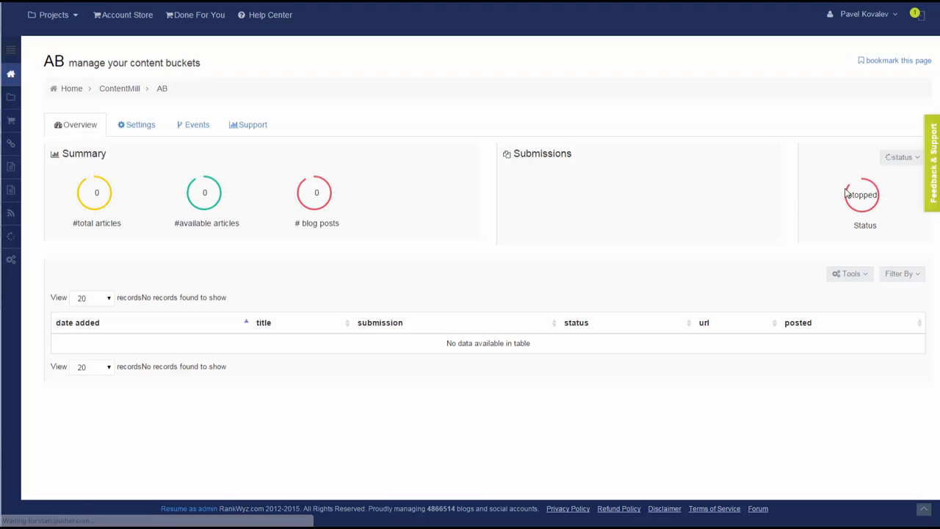
click(915, 160)
click(882, 192)
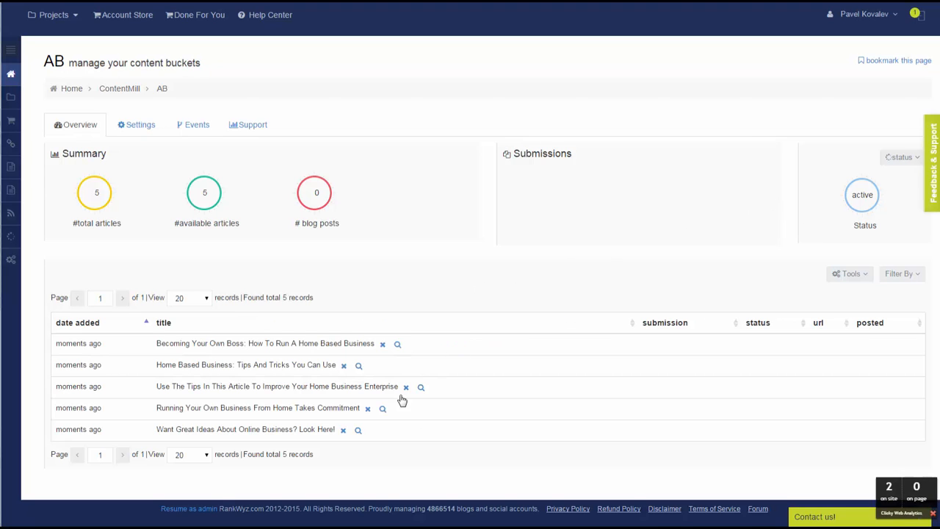
- Preview the first, second and fourth new articles to examine their embedded images and videos, closing every preview
click(397, 343)
scroll(414, 324, down, 5)
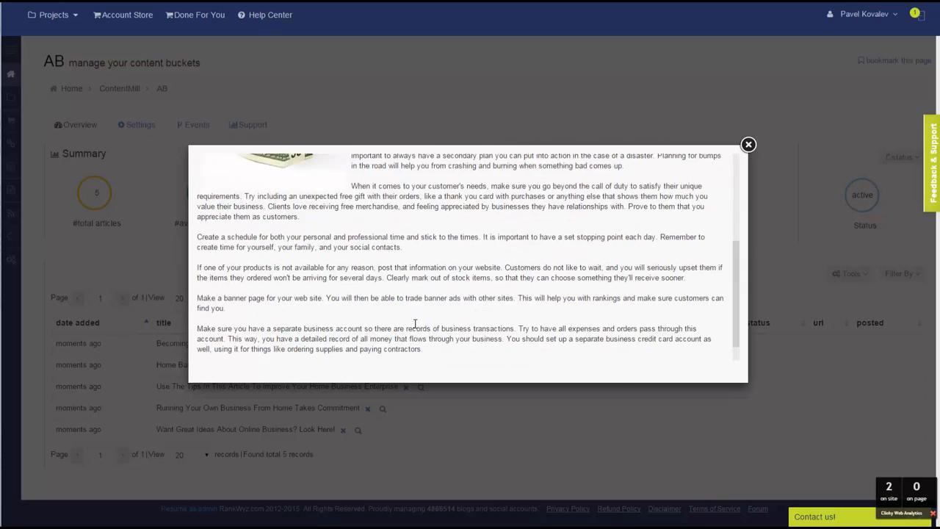
scroll(415, 324, up, 5)
scroll(415, 324, down, 4)
click(748, 144)
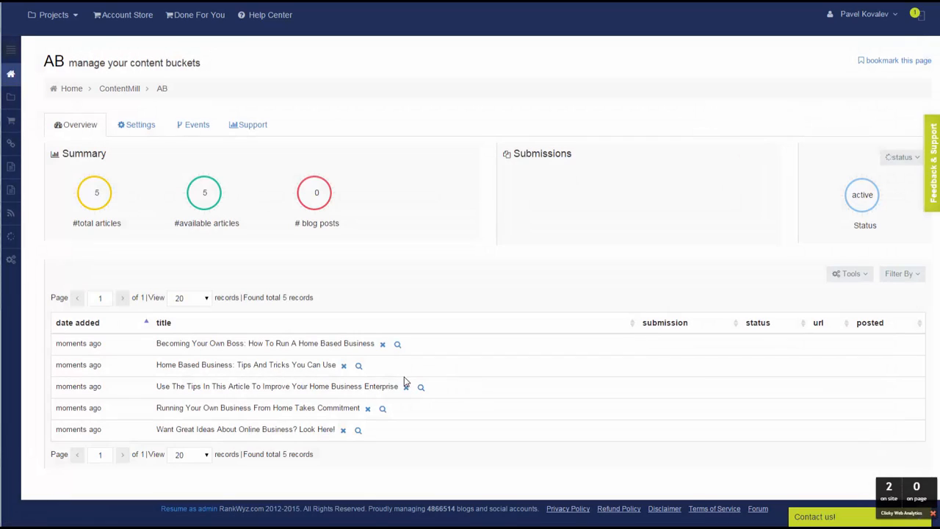
click(359, 365)
scroll(420, 365, down, 8)
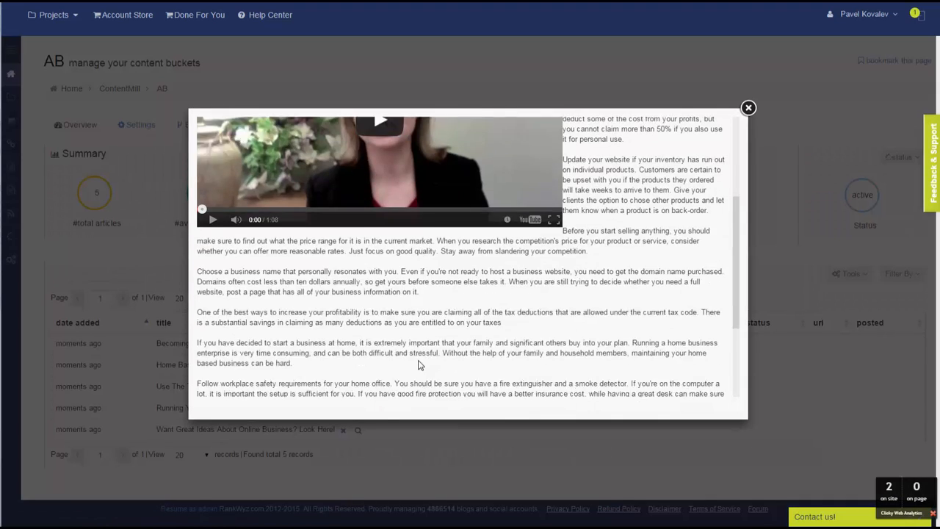
scroll(419, 294, up, 8)
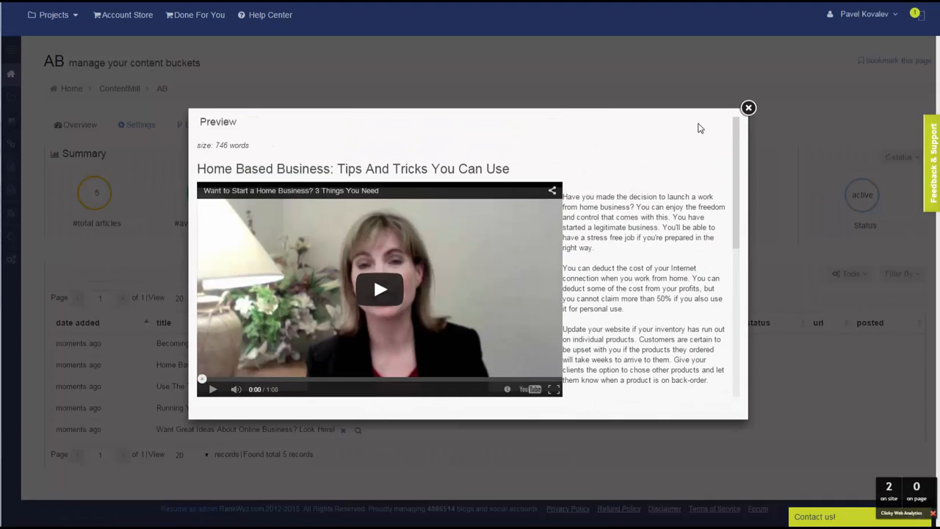
click(748, 108)
click(382, 412)
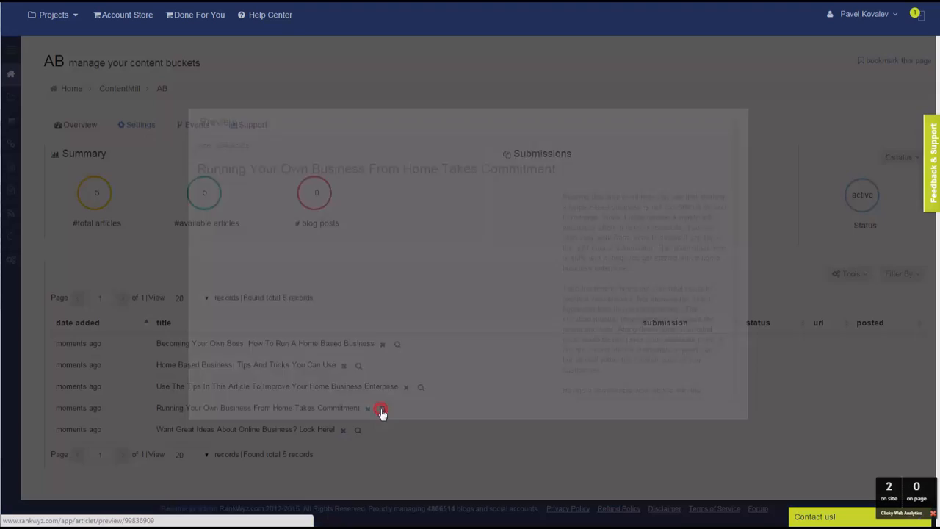
scroll(390, 367, down, 10)
scroll(402, 351, up, 10)
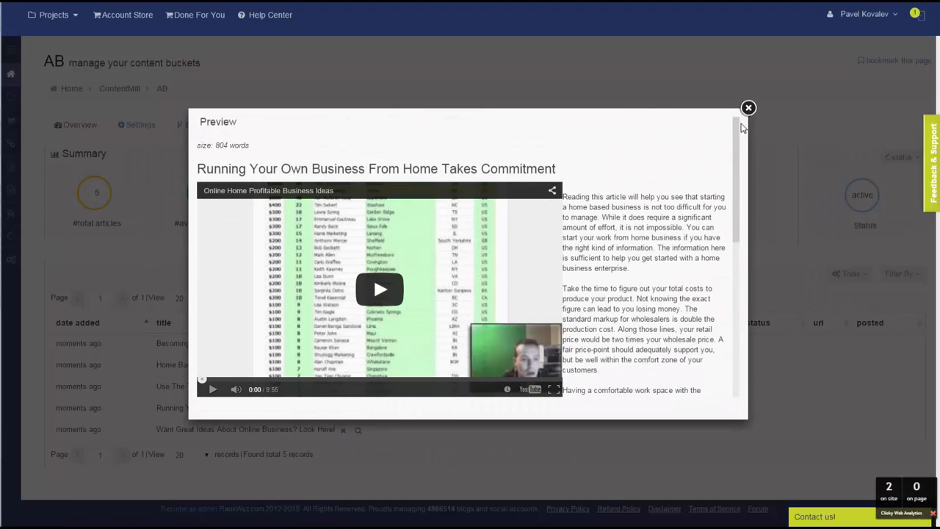
click(748, 108)
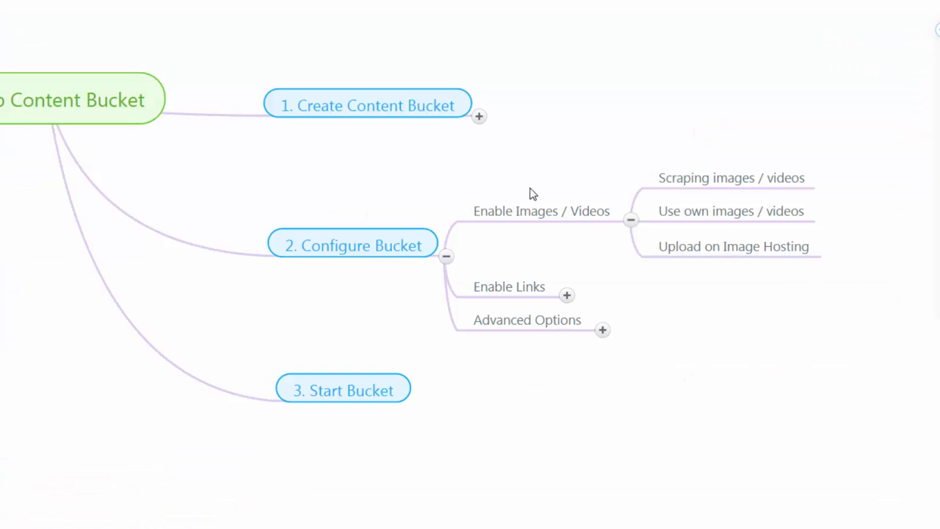
- Switch to the mind map, collapse Enable Images / Videos and expand the Enable Links branch
click(629, 222)
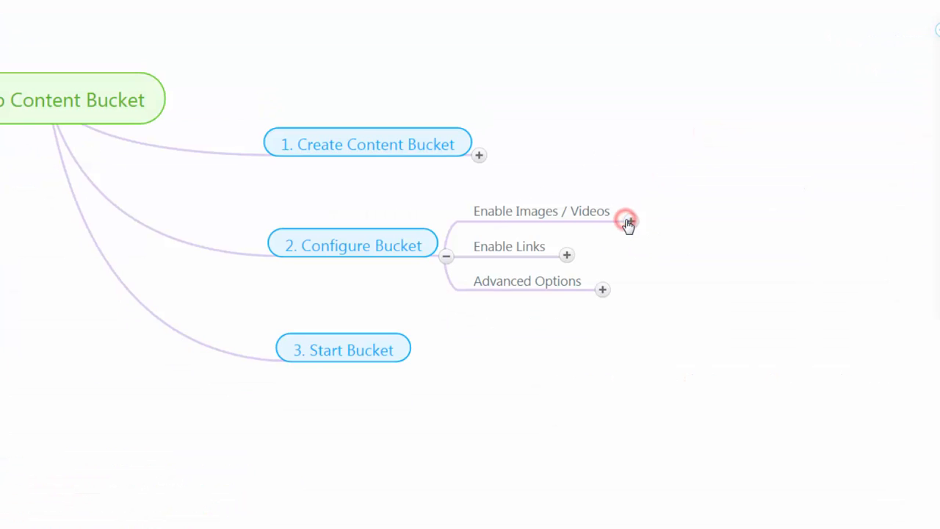
click(568, 258)
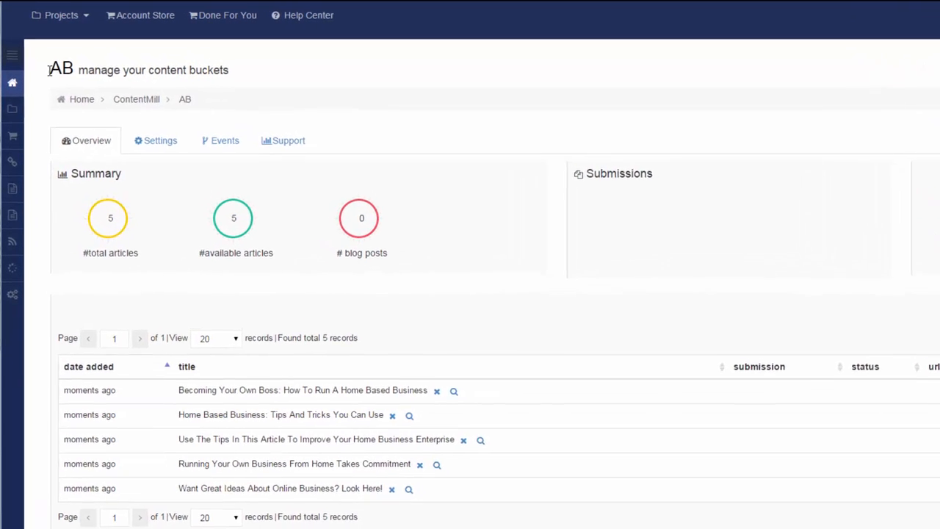
- Open the LinkProfiles section in a separate browser tab and examine the BusinessProfile's keywords and URLs, returning to the AB bucket
click(10, 64)
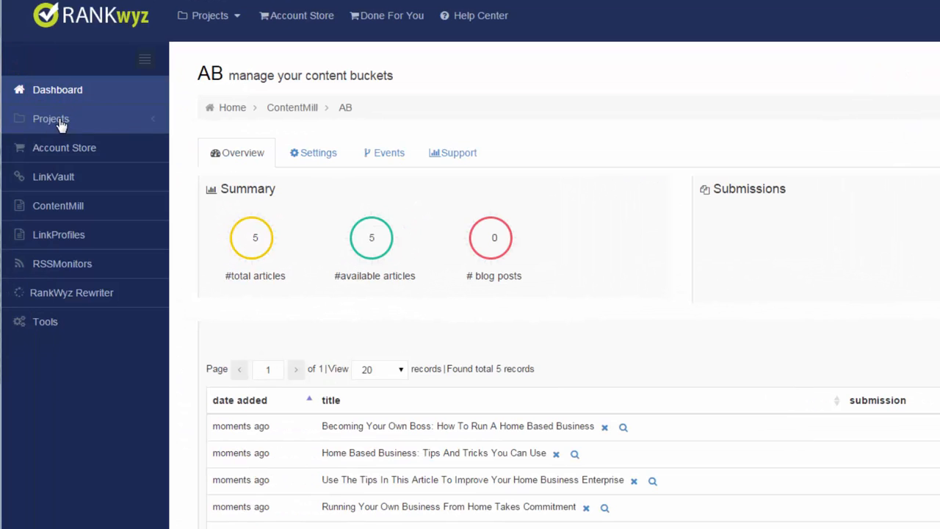
right_click(80, 240)
click(117, 247)
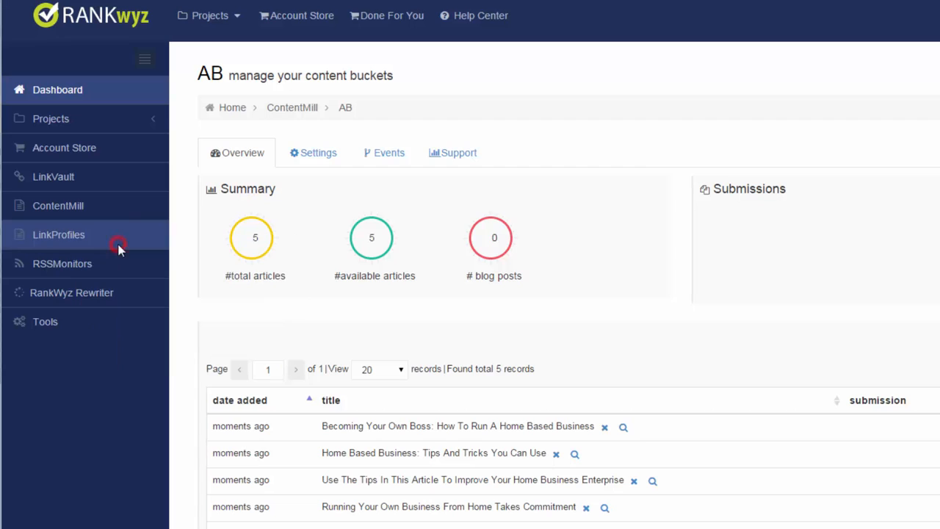
click(230, 0)
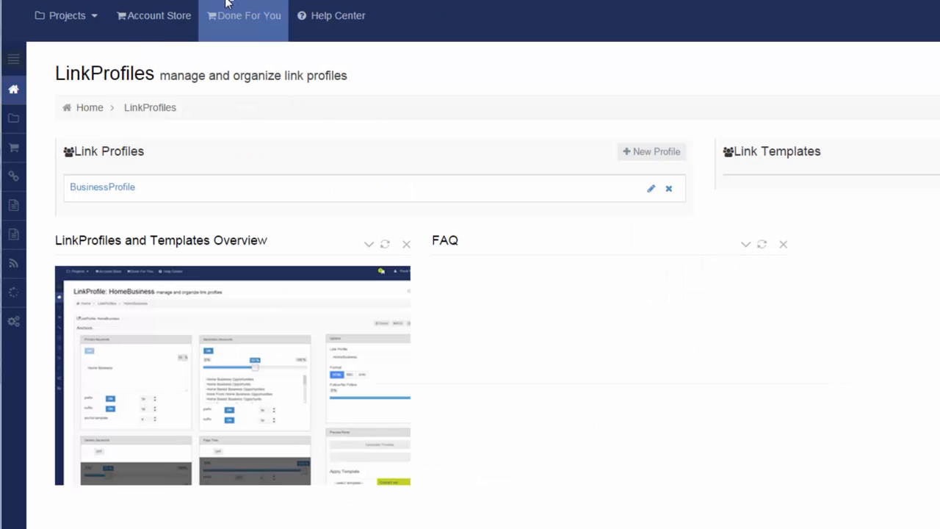
click(119, 193)
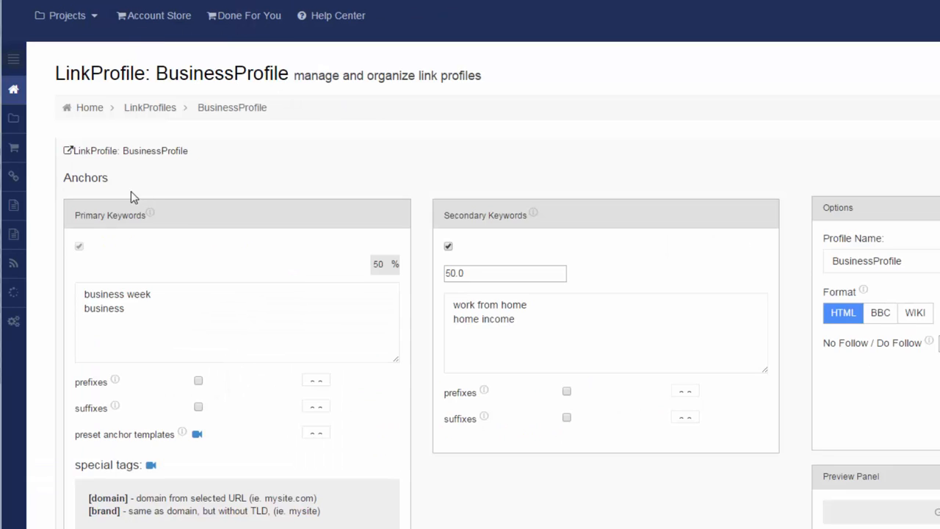
scroll(201, 198, down, 2)
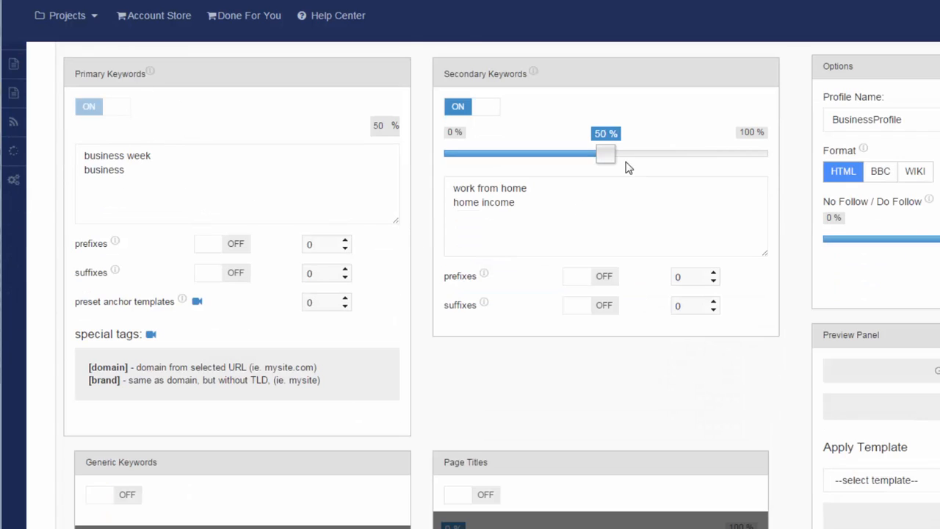
scroll(609, 177, down, 10)
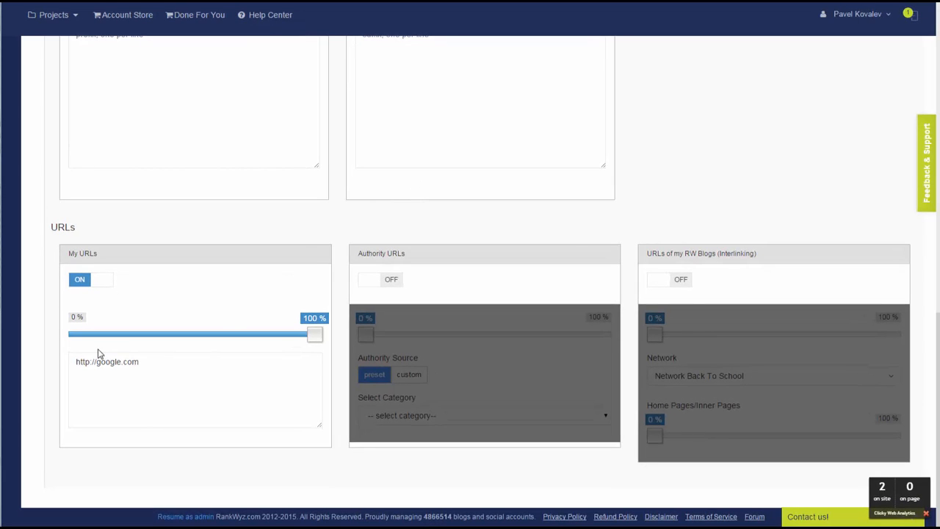
scroll(197, 354, up, 15)
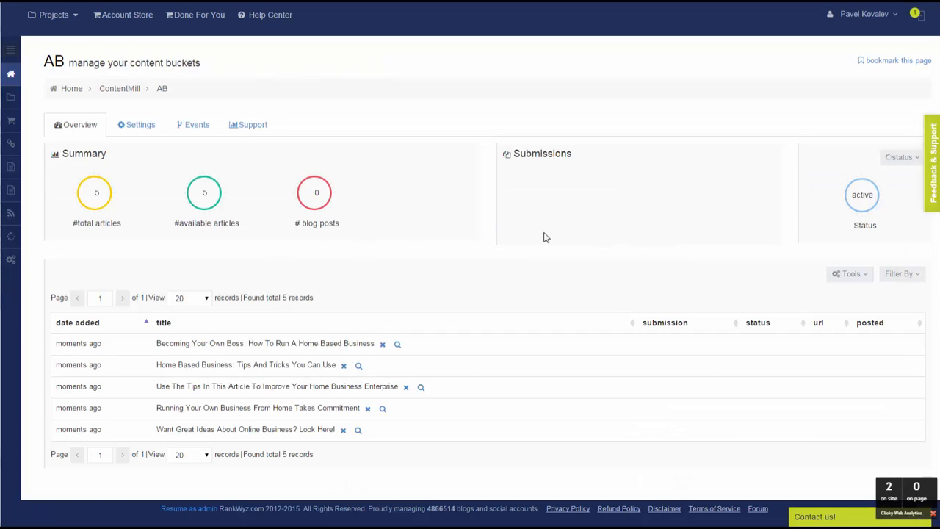
- Stop the AB bucket and delete all of its existing articles
click(902, 157)
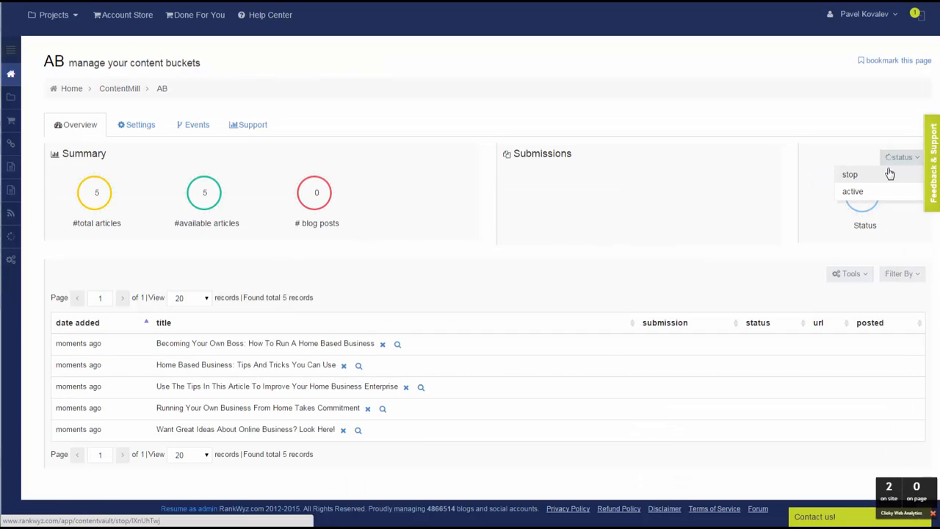
click(890, 173)
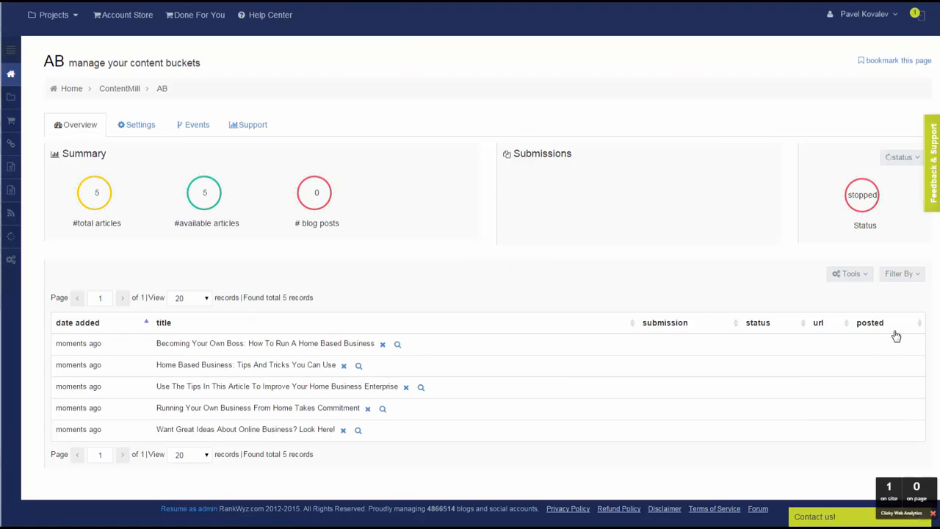
click(854, 273)
click(846, 290)
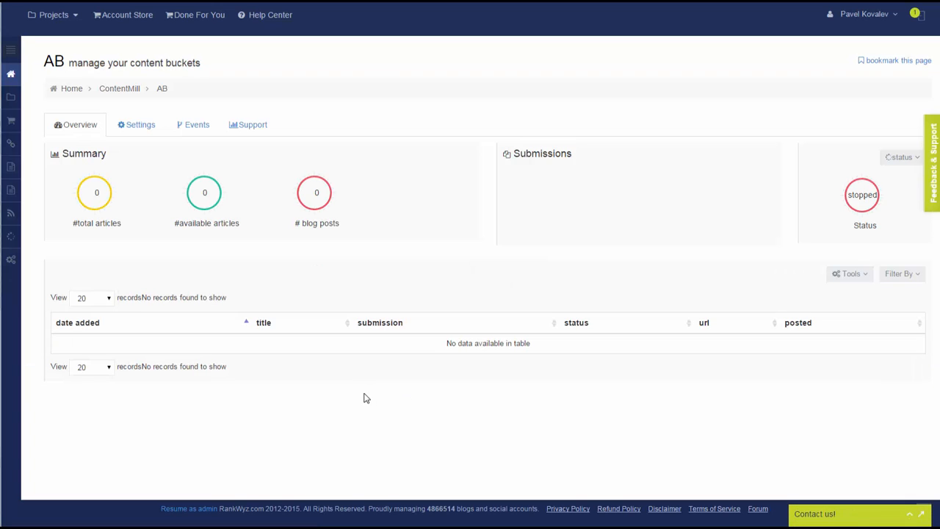
- Enable link insertion in the AB bucket's settings and choose BusinessProfile as the link profile
click(139, 125)
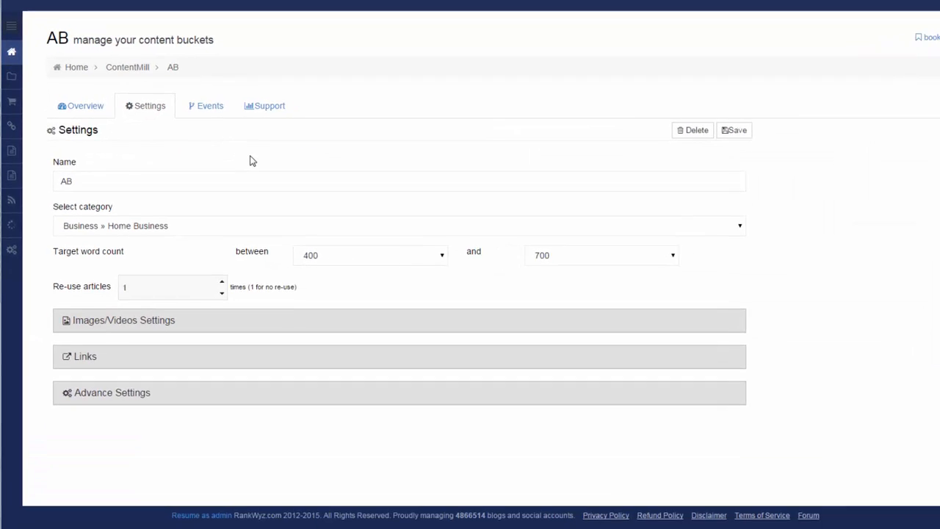
click(99, 355)
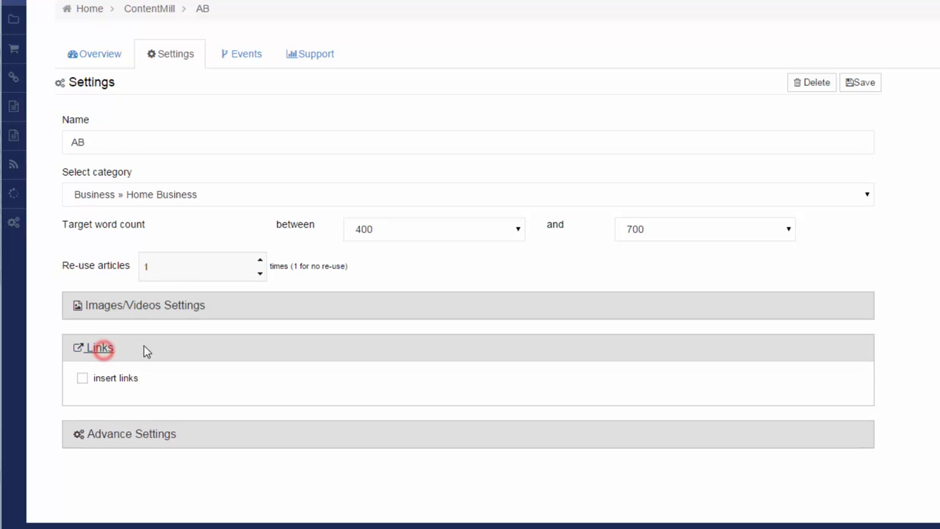
click(82, 379)
scroll(226, 318, down, 1)
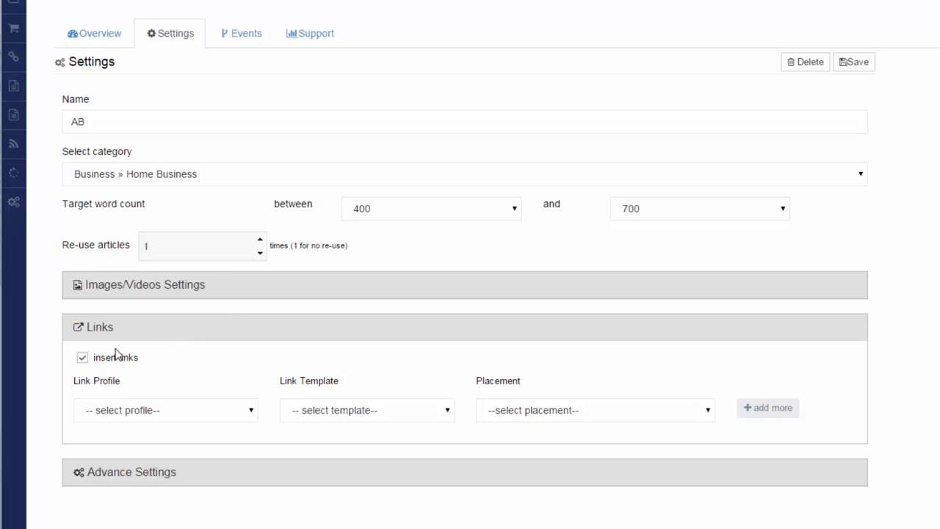
click(254, 416)
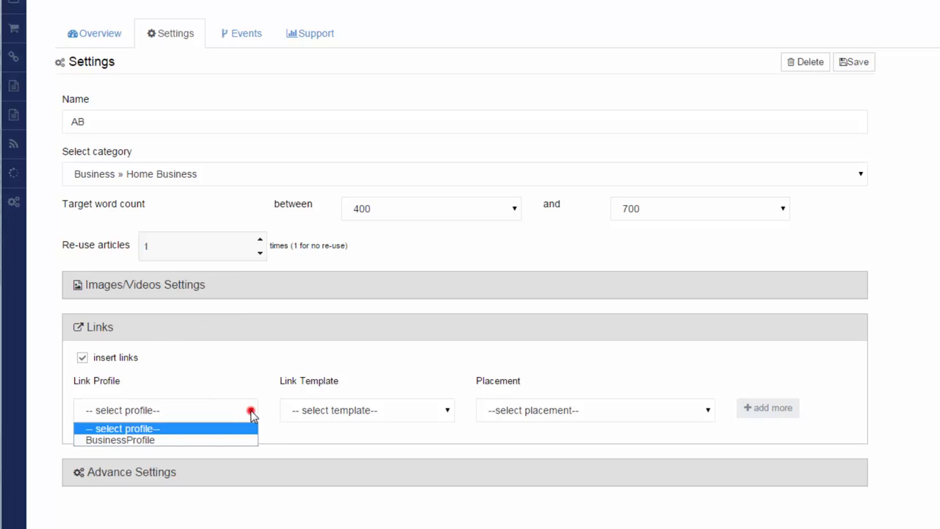
click(226, 441)
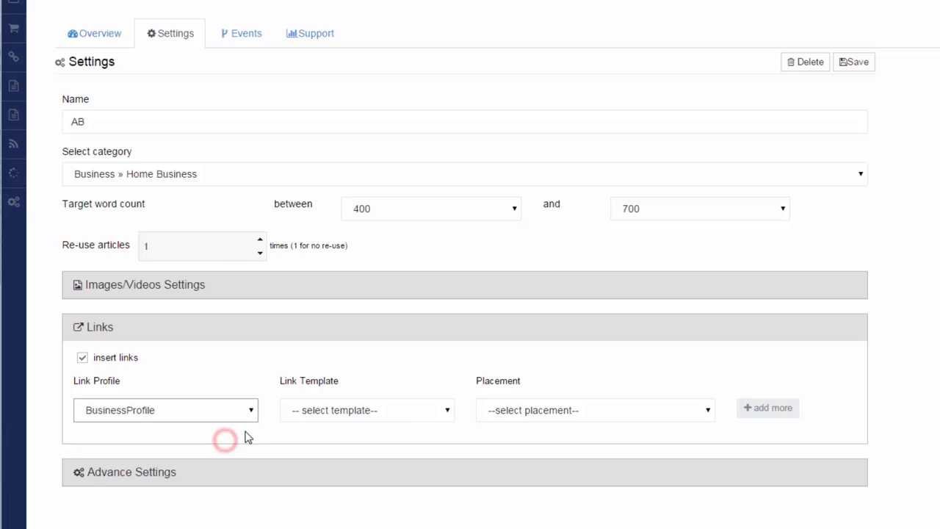
- Set the link template to plain.link and the placement to Random, and save the bucket settings
click(396, 409)
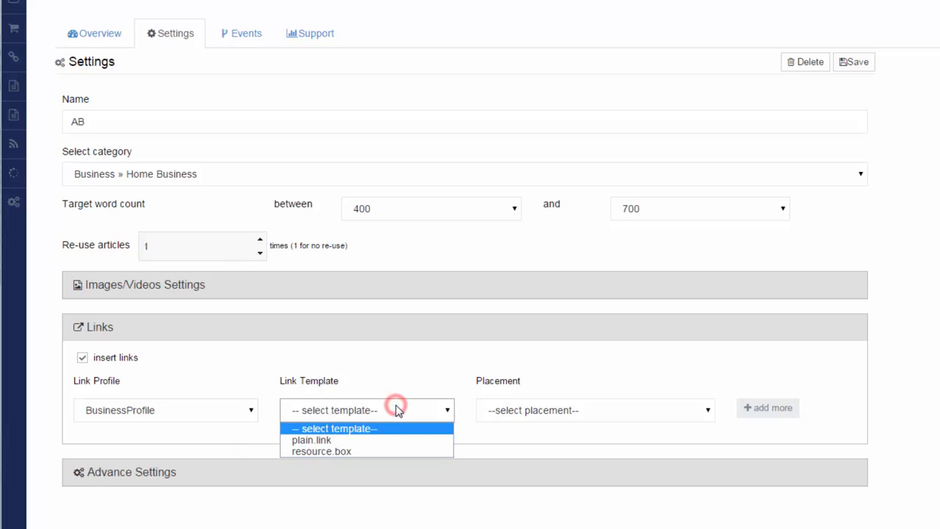
click(396, 439)
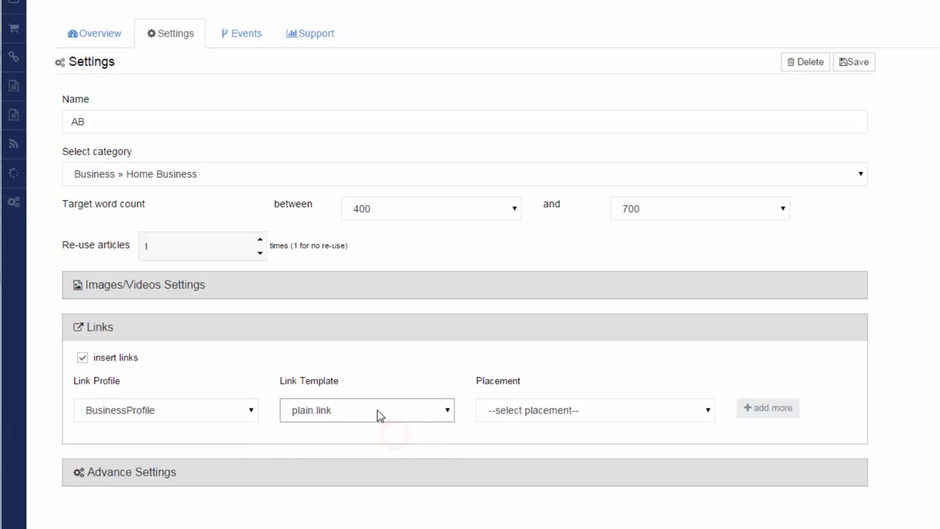
click(535, 413)
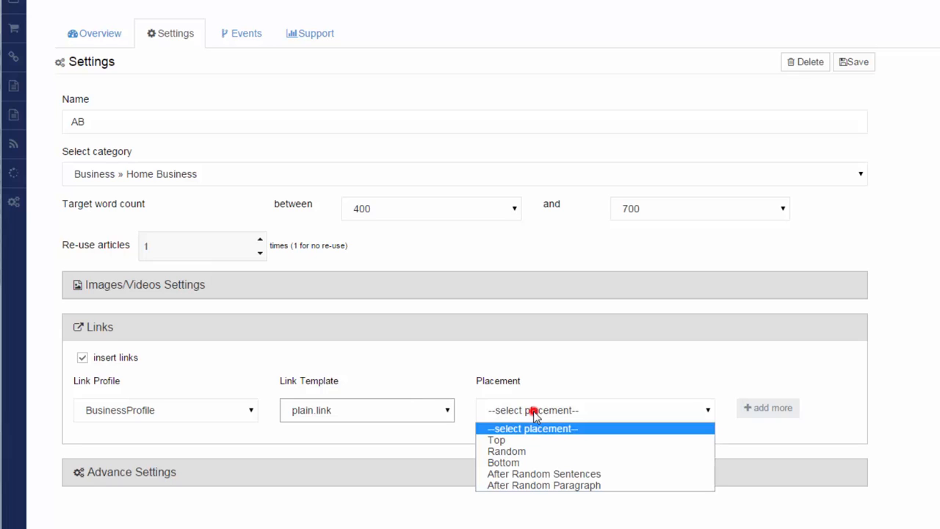
click(555, 451)
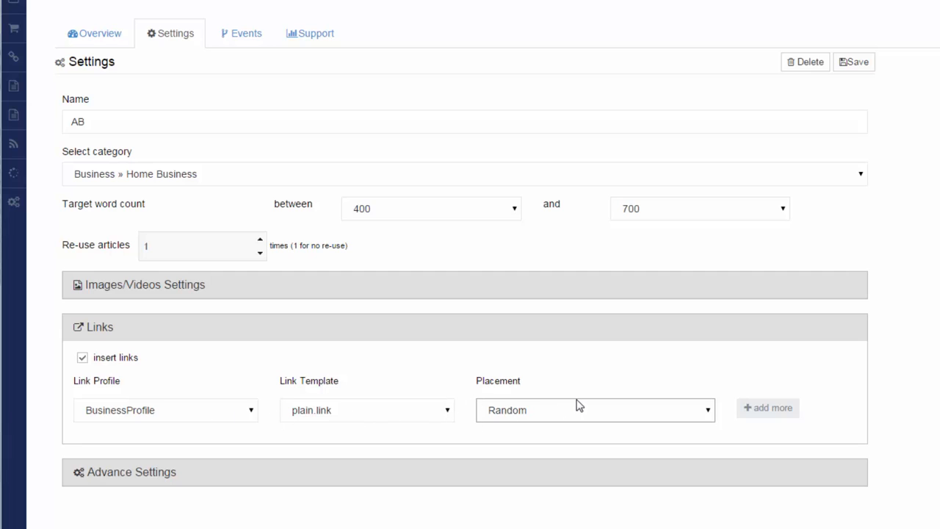
click(861, 64)
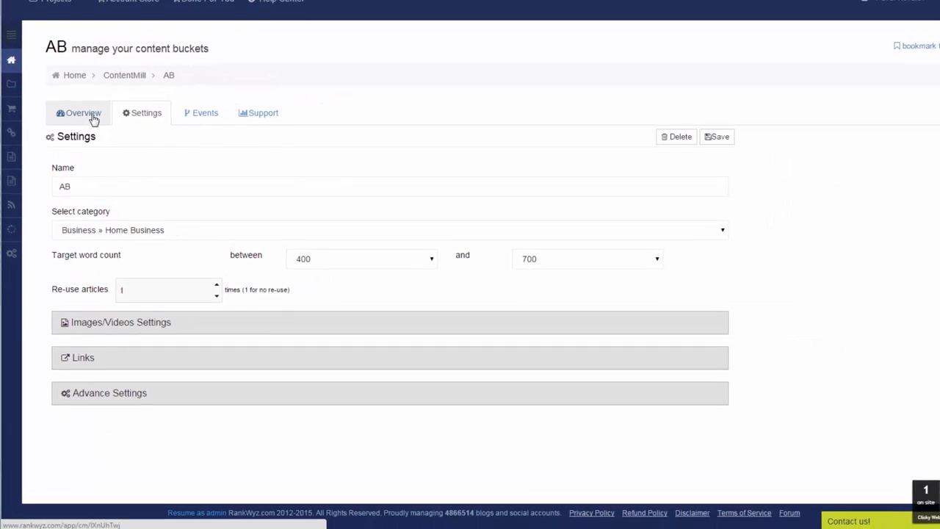
- Set the AB bucket's status back to active in the overview and refresh the list of articles
click(94, 54)
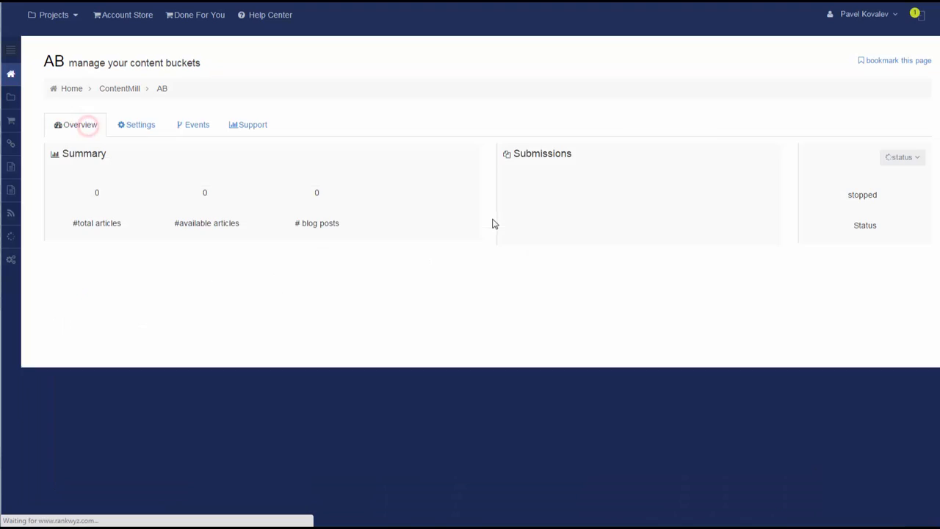
click(892, 159)
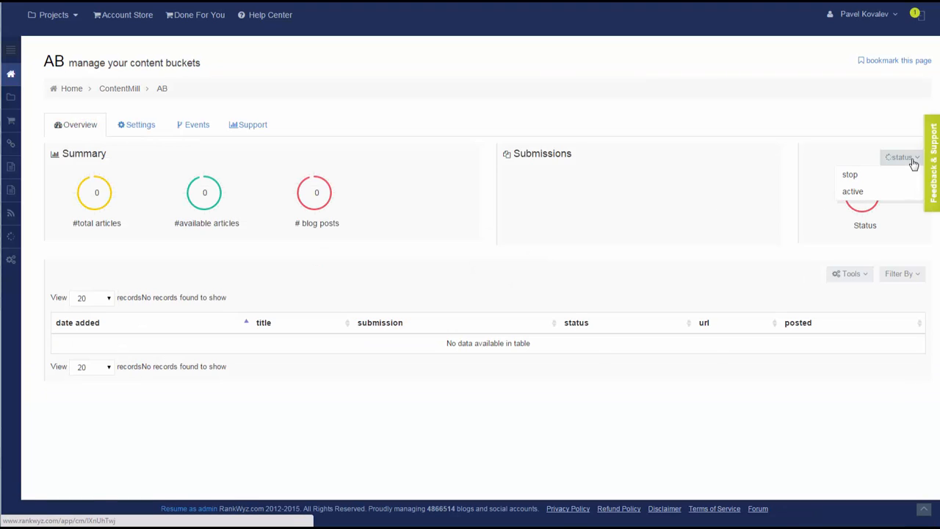
click(887, 190)
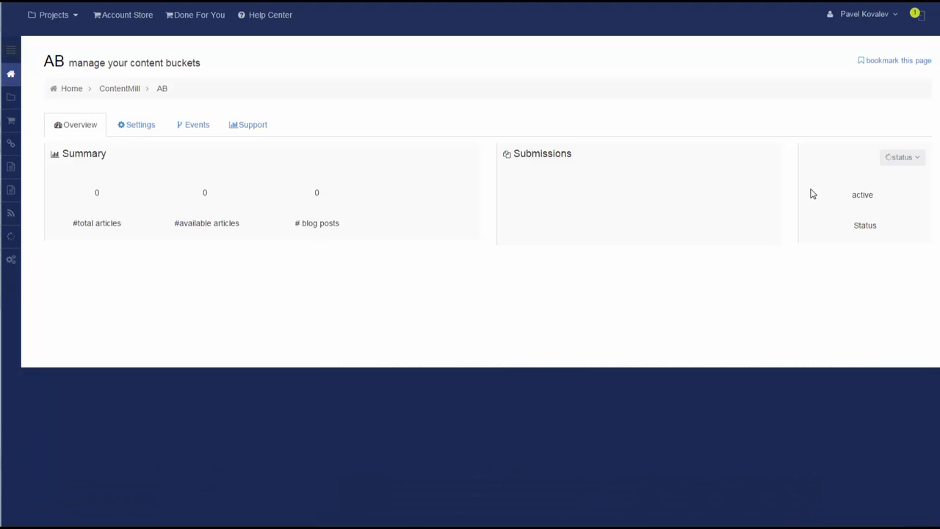
click(83, 128)
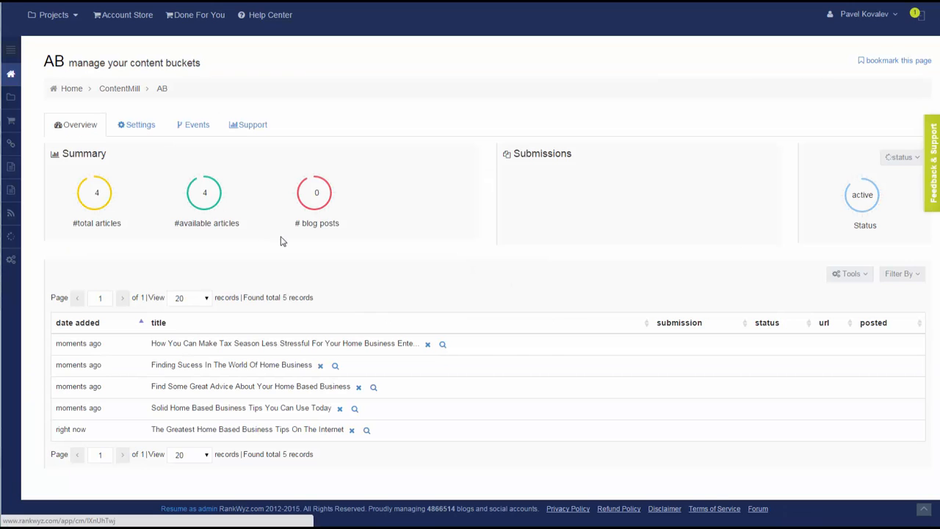
- Preview the first, third and fourth new articles to examine the links inserted in their text, closing every preview
click(443, 344)
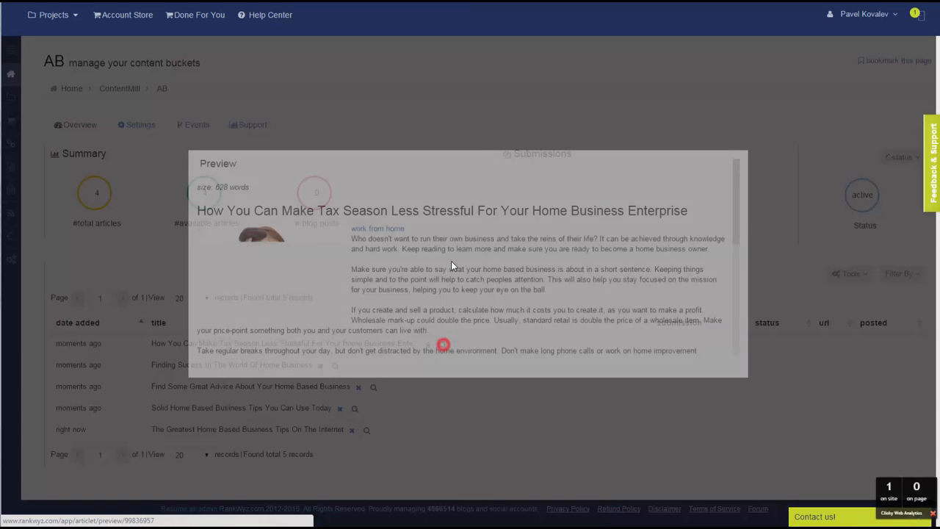
scroll(453, 260, down, 10)
scroll(485, 261, up, 10)
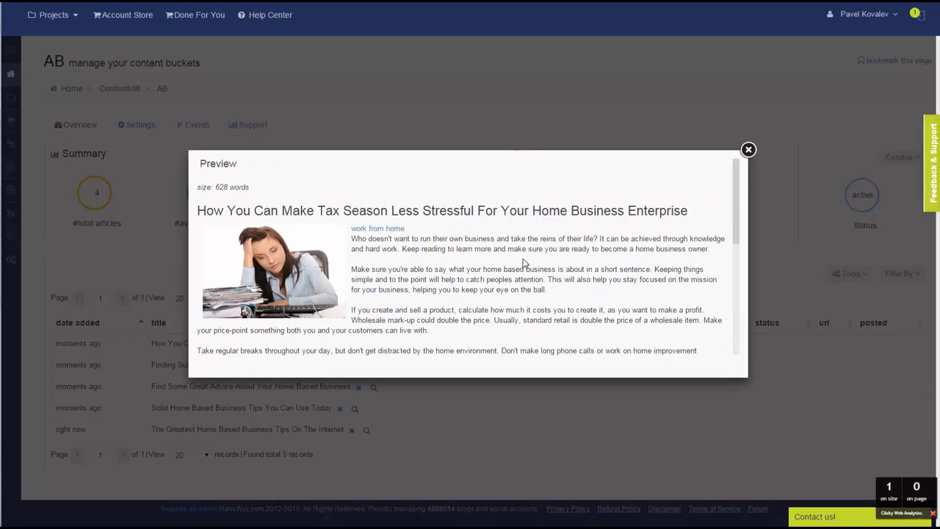
click(748, 150)
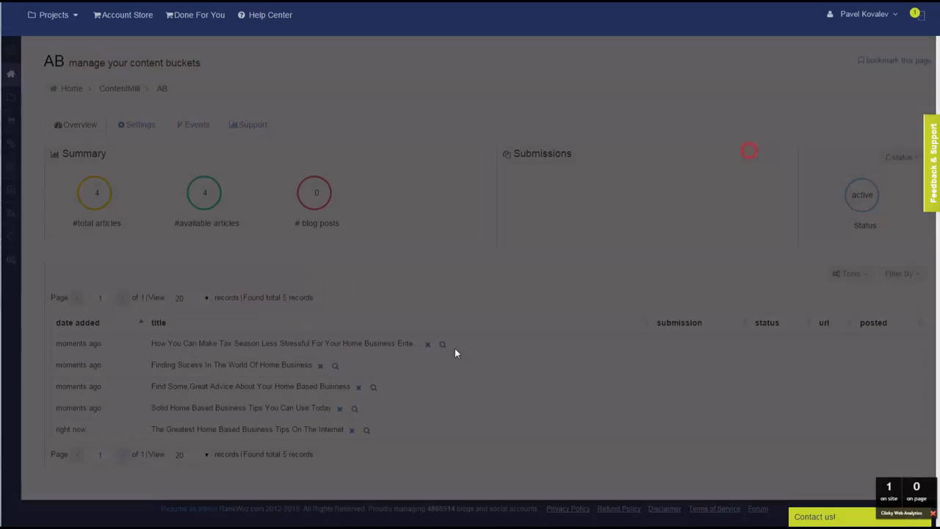
click(373, 387)
scroll(421, 312, down, 10)
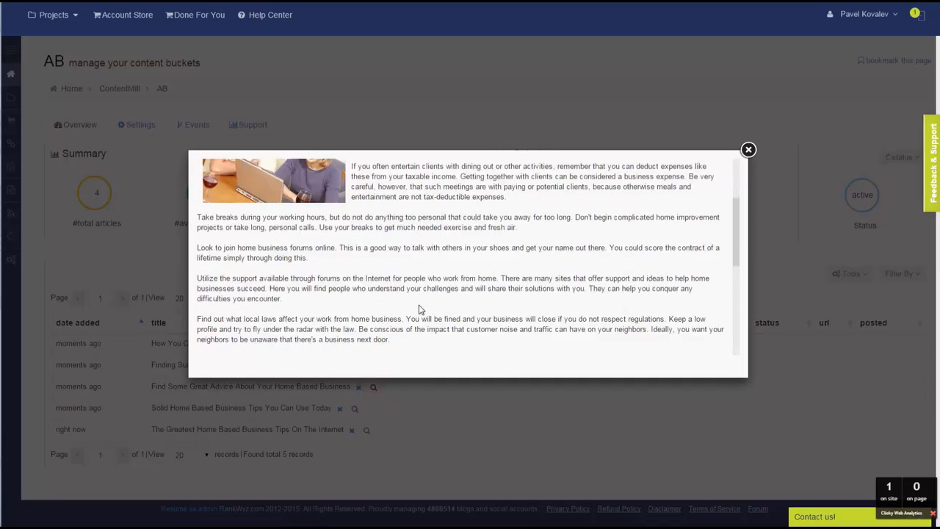
scroll(421, 312, down, 2)
scroll(421, 311, up, 10)
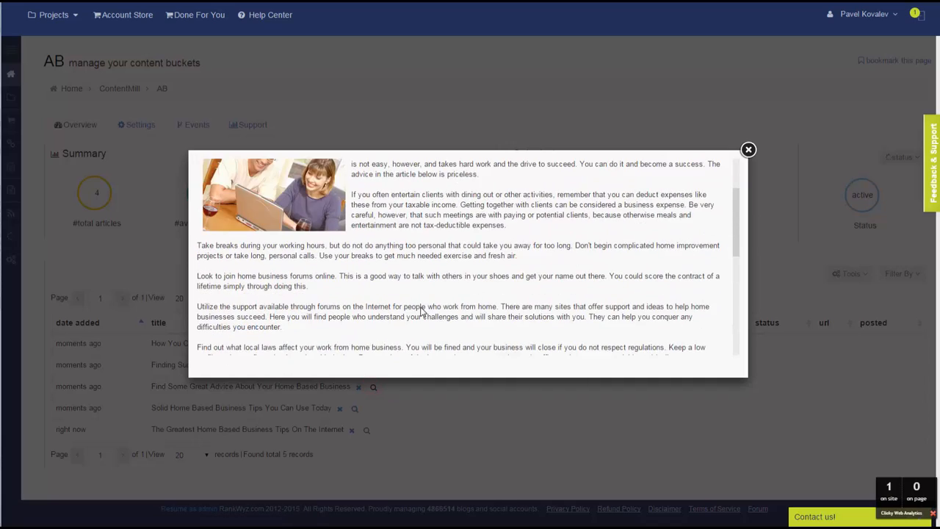
scroll(421, 311, down, 10)
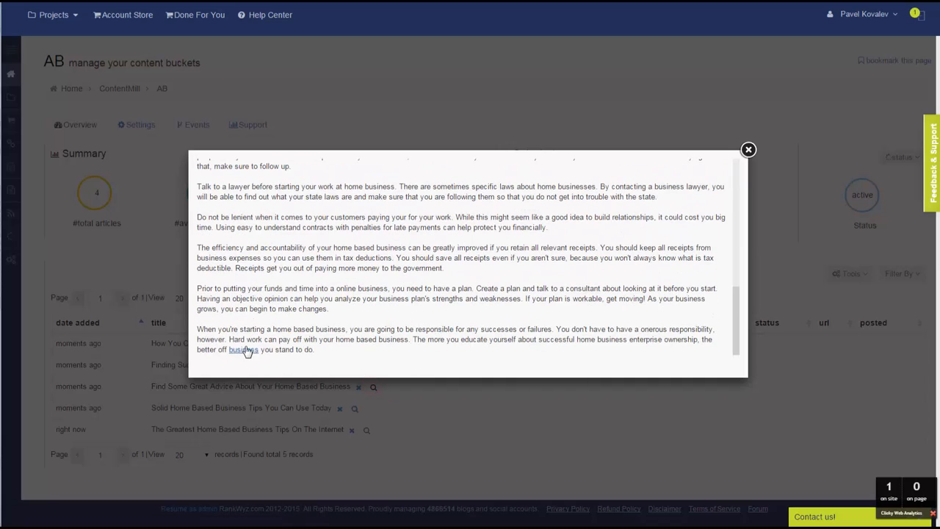
click(748, 149)
click(353, 409)
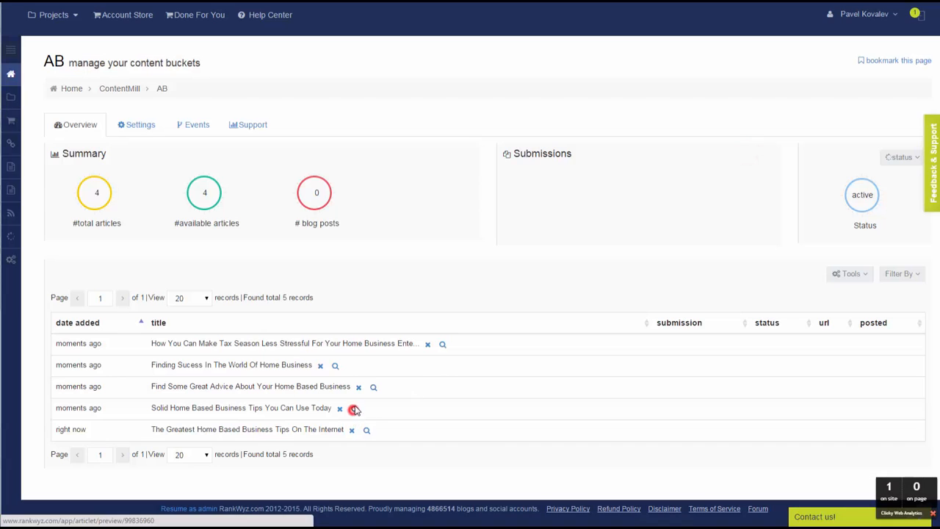
scroll(421, 292, down, 10)
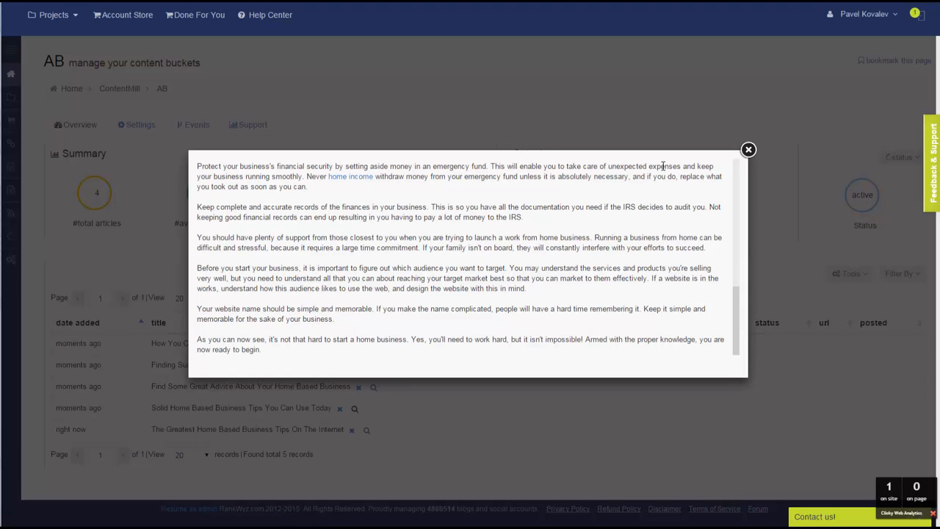
click(748, 150)
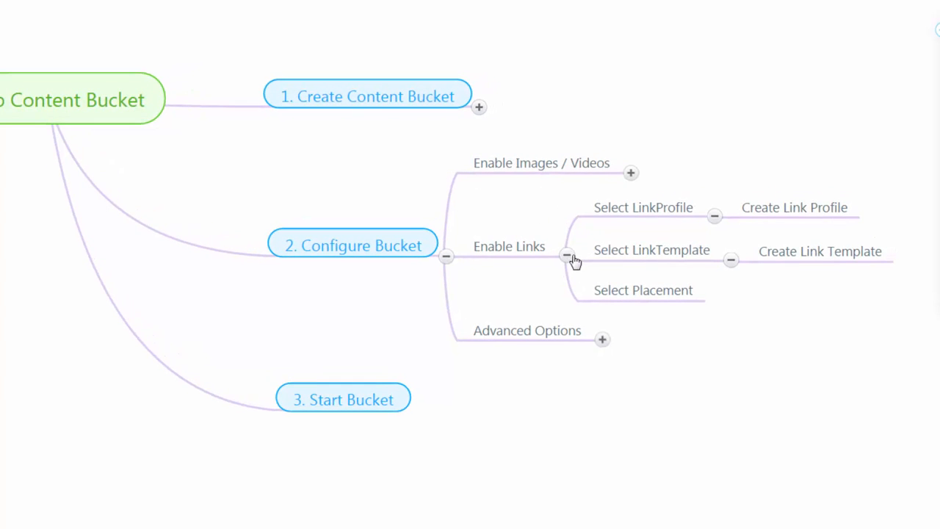
- Switch to the mind map, collapse the Enable Links branch and expand Advanced Options
click(568, 257)
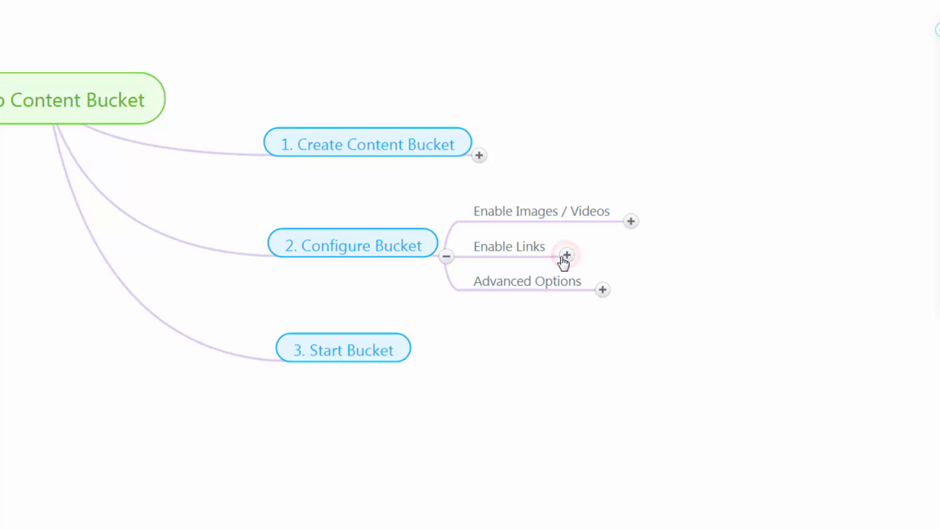
click(568, 257)
click(568, 257)
click(603, 290)
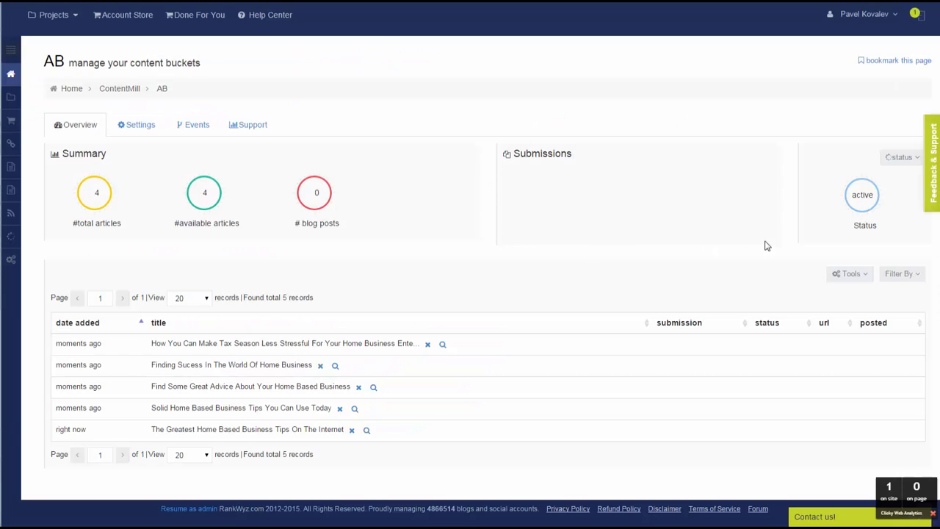
- Stop the AB bucket and delete its unused articles
click(901, 157)
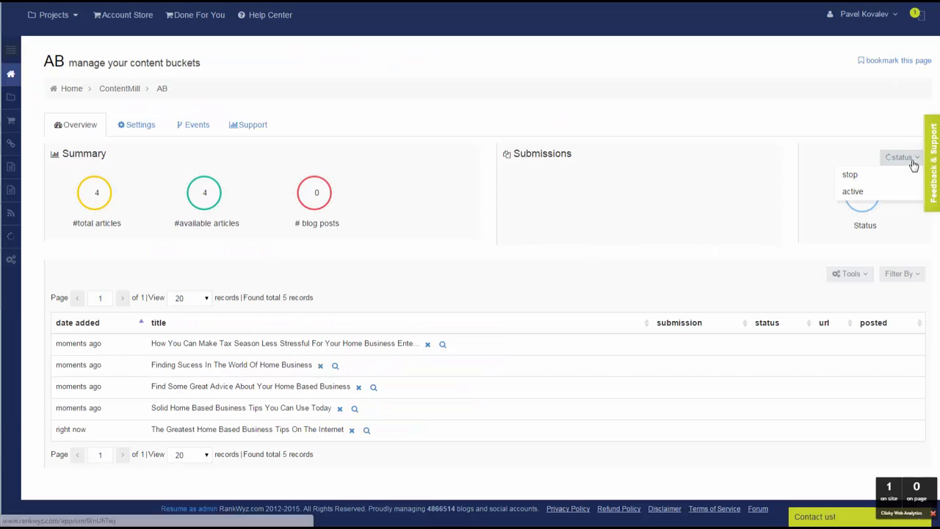
click(877, 179)
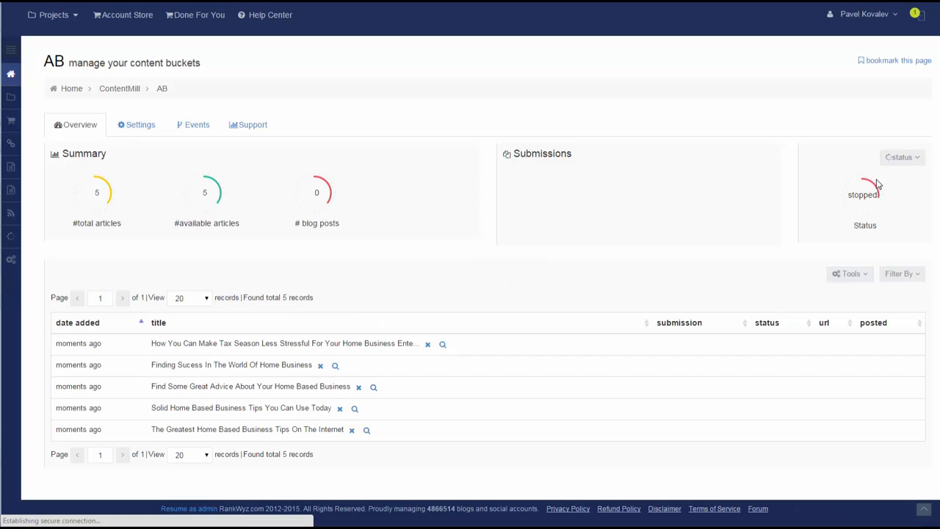
click(868, 277)
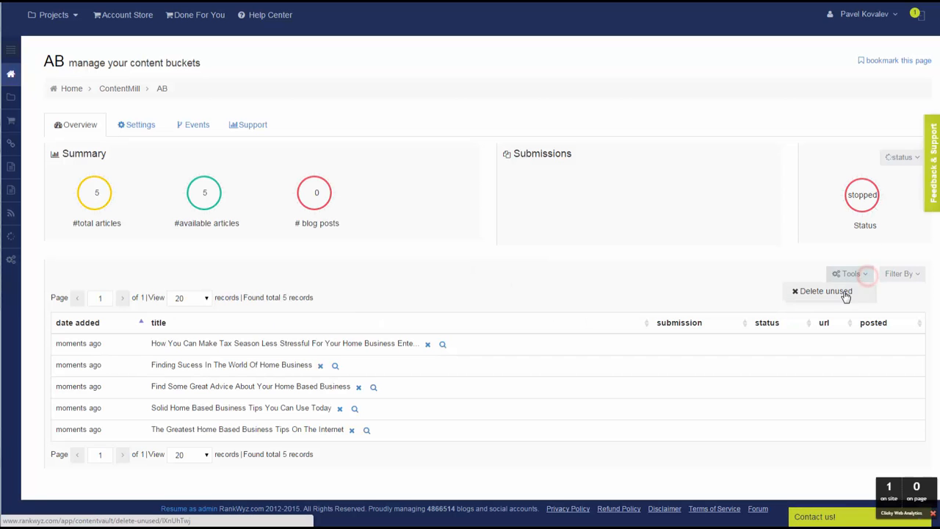
click(845, 292)
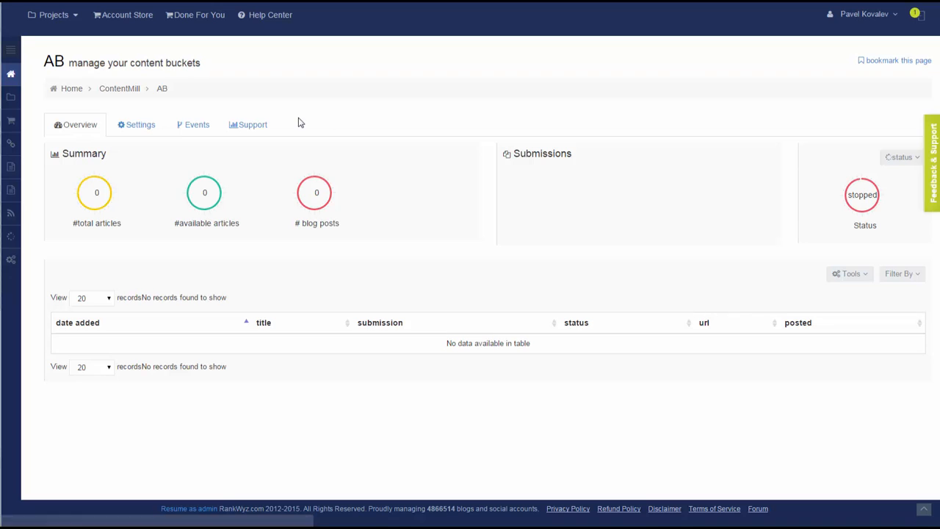
- Open the bucket's advanced settings and examine the languages offered for translation, leaving the articles untranslated
click(144, 129)
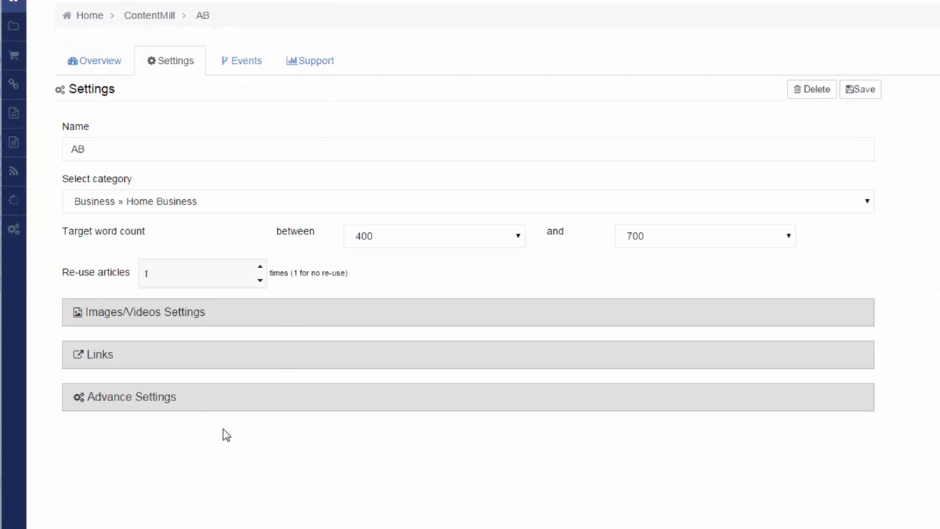
click(164, 397)
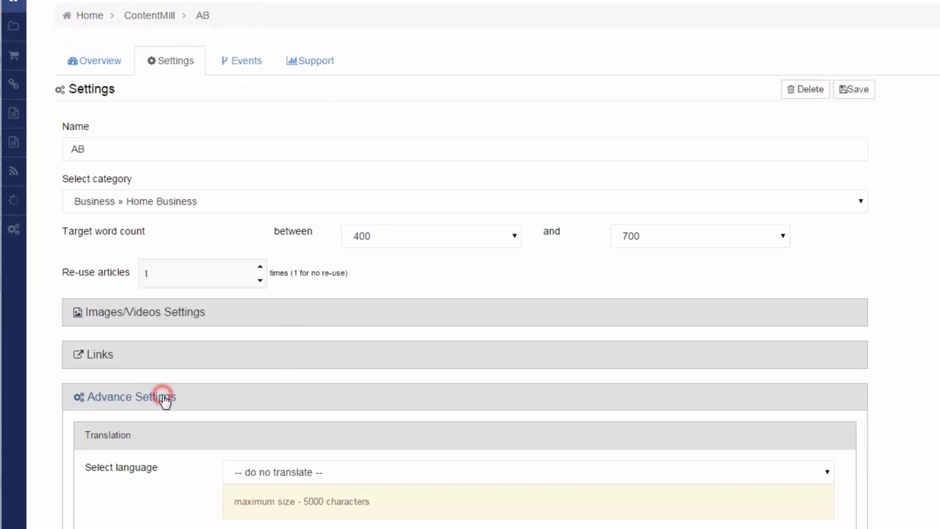
scroll(338, 307, down, 2)
scroll(338, 307, down, 2)
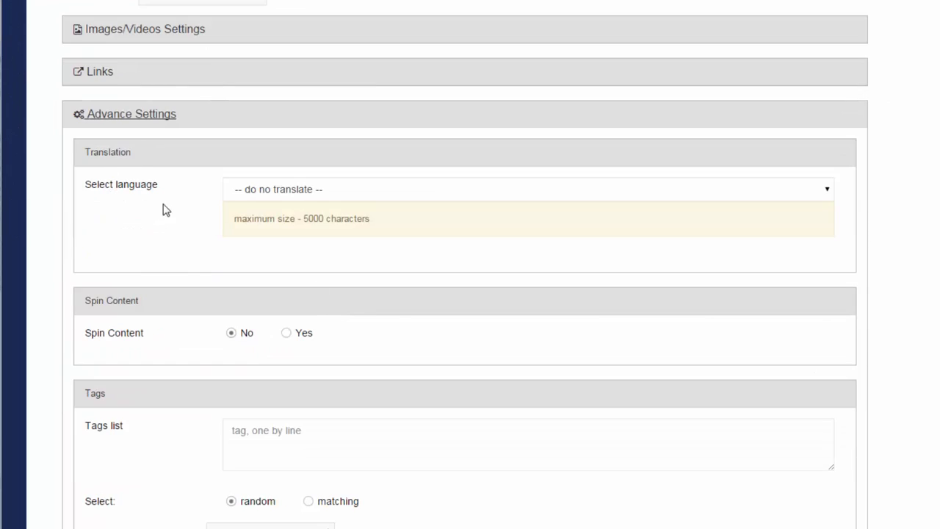
click(293, 193)
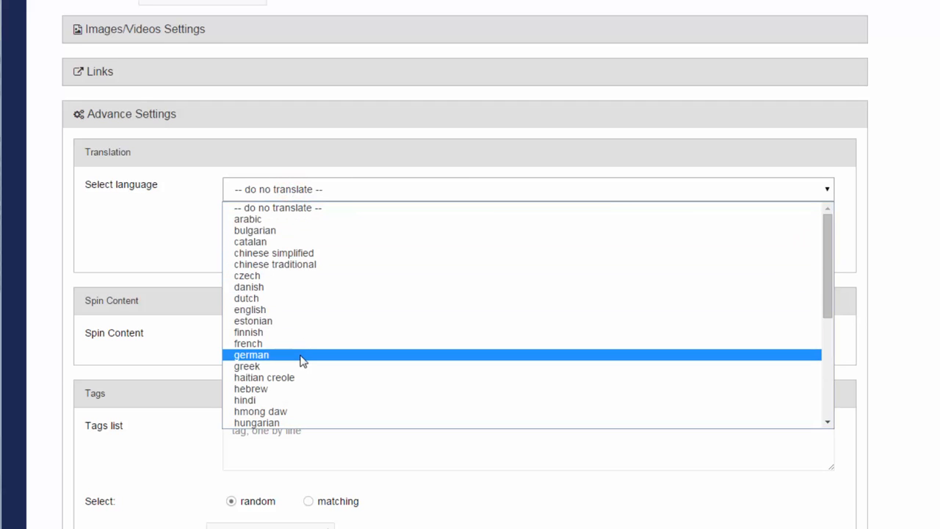
click(209, 201)
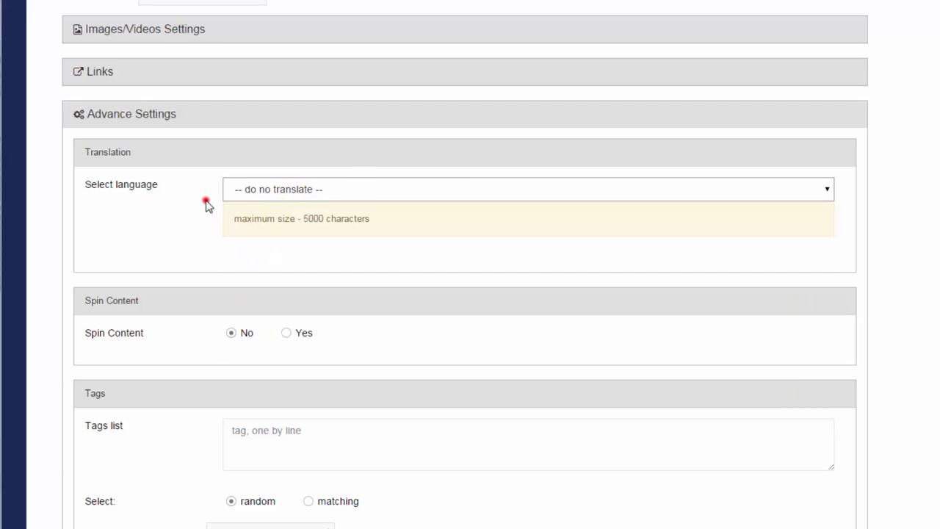
- Enable Spin Content for the bucket and open the choice of spin types
scroll(223, 202, down, 2)
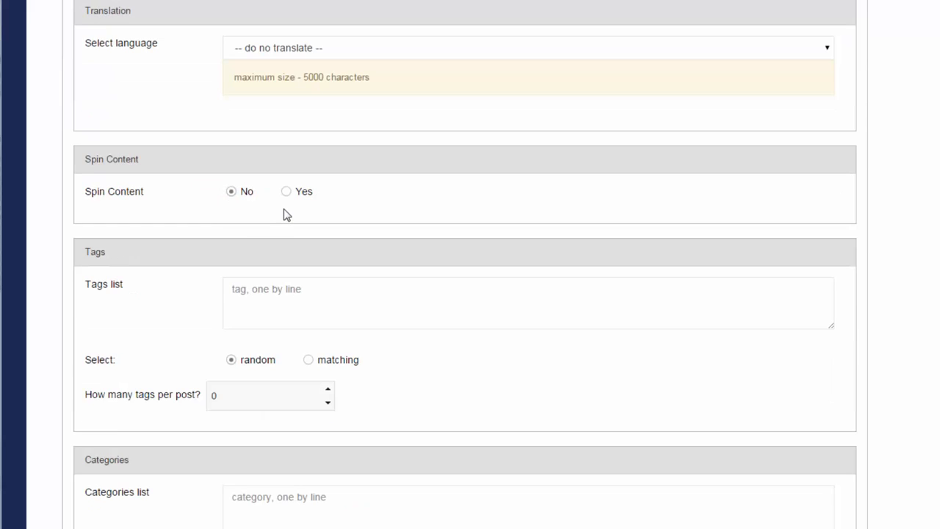
click(287, 192)
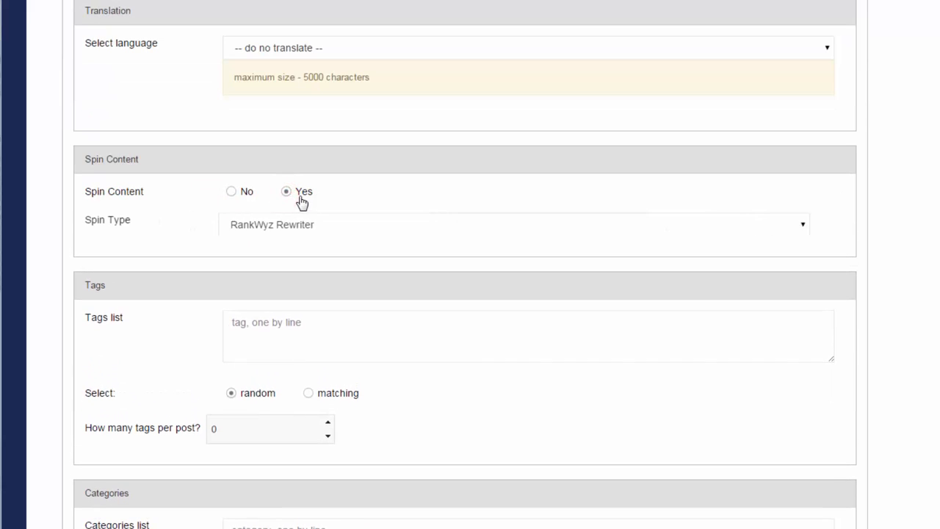
click(288, 224)
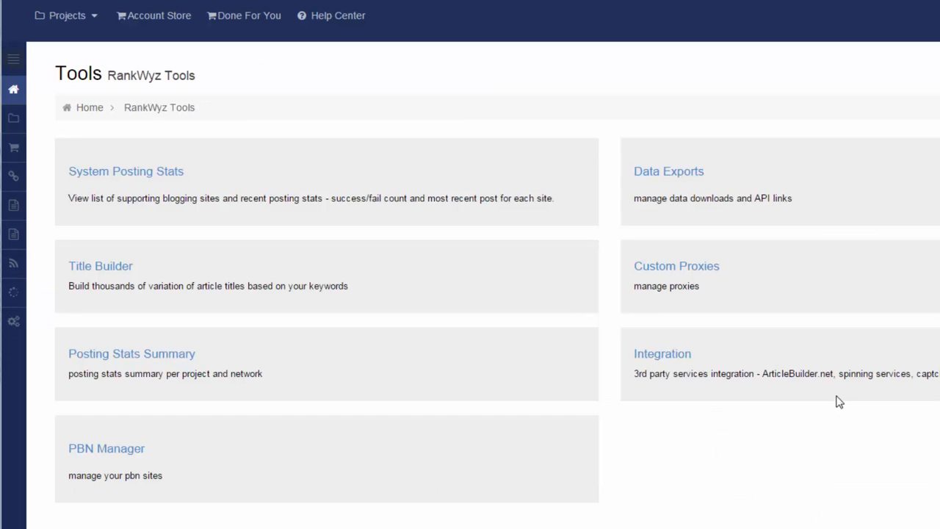
- Open Integration in RankWyz Tools and examine the services offered for a new spin account, closing the form without saving
click(650, 356)
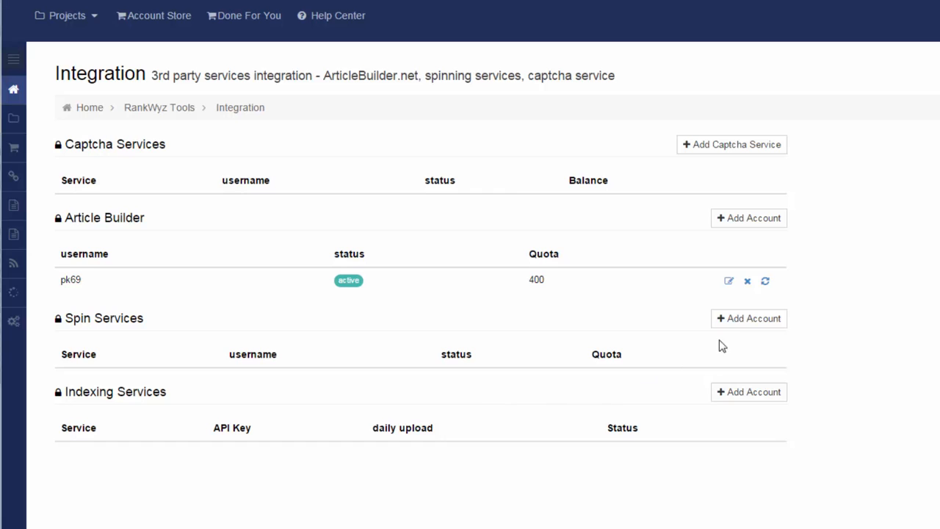
click(750, 318)
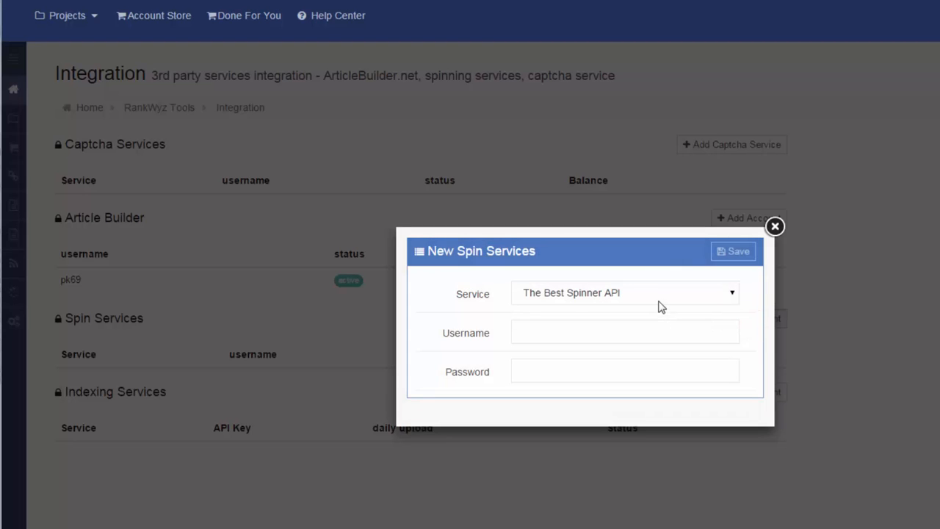
click(661, 294)
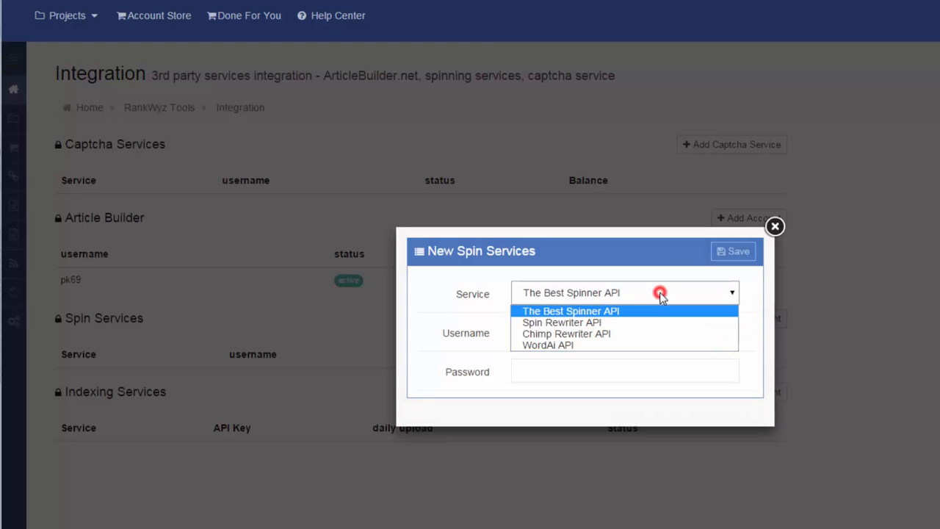
click(636, 345)
click(773, 227)
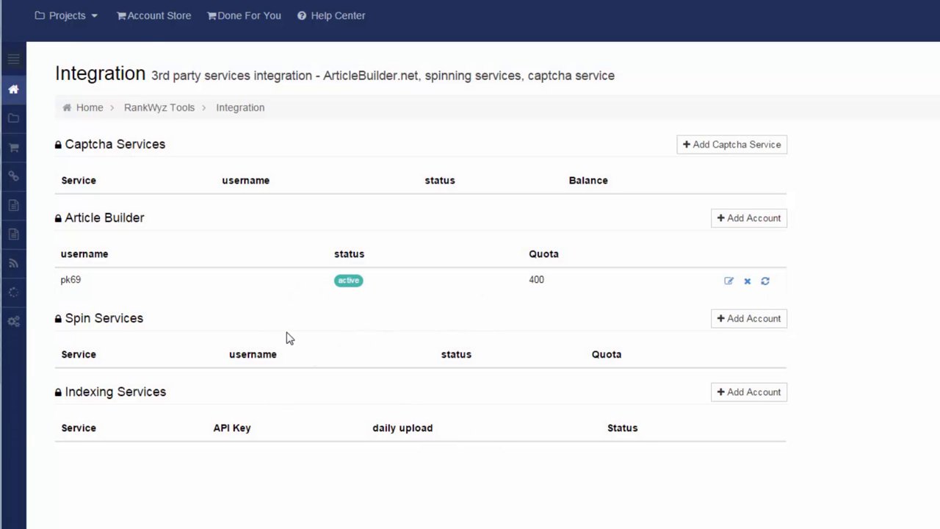
- Return to the bucket's advanced settings and check the available spin types, keeping RankWyz Rewriter
scroll(139, 46, down, 1)
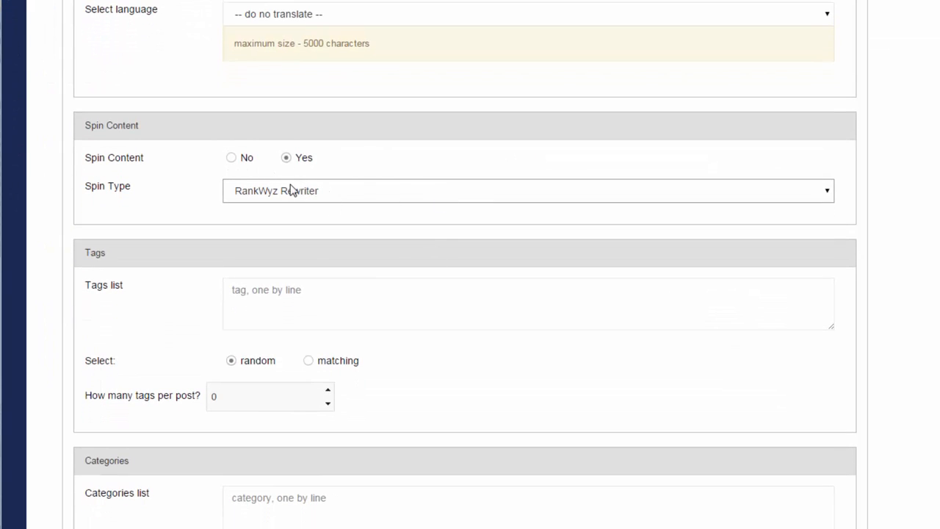
click(356, 191)
click(355, 188)
- Enter the tags business, online business and home business, one per line, with random selection of 2 tags per post
scroll(361, 201, down, 2)
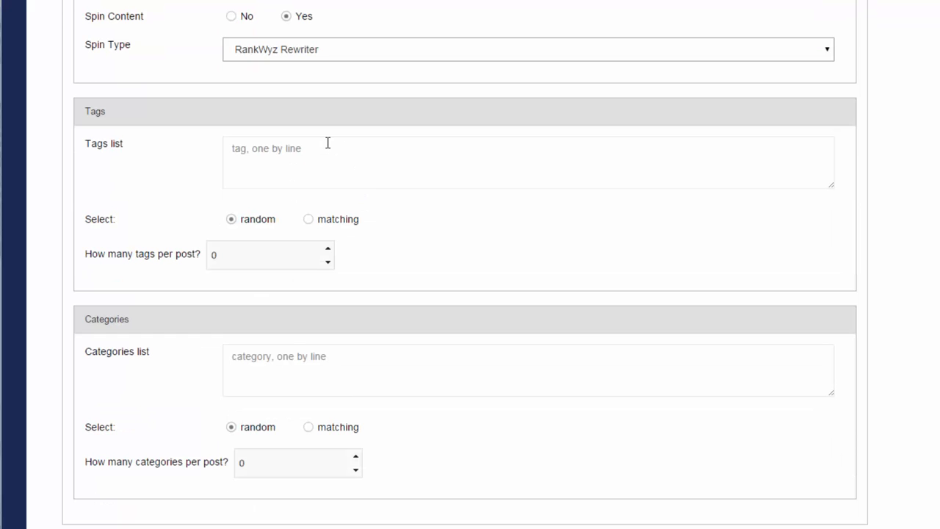
scroll(327, 138, down, 1)
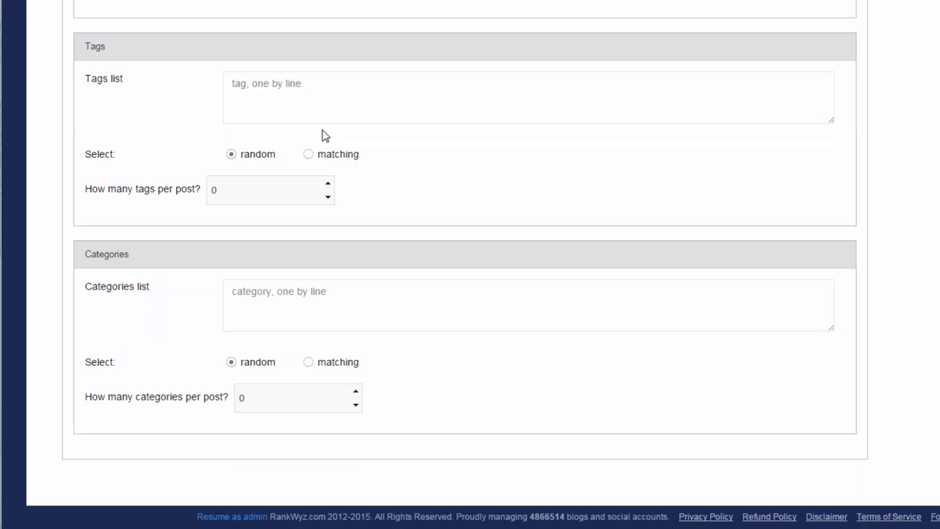
click(284, 104)
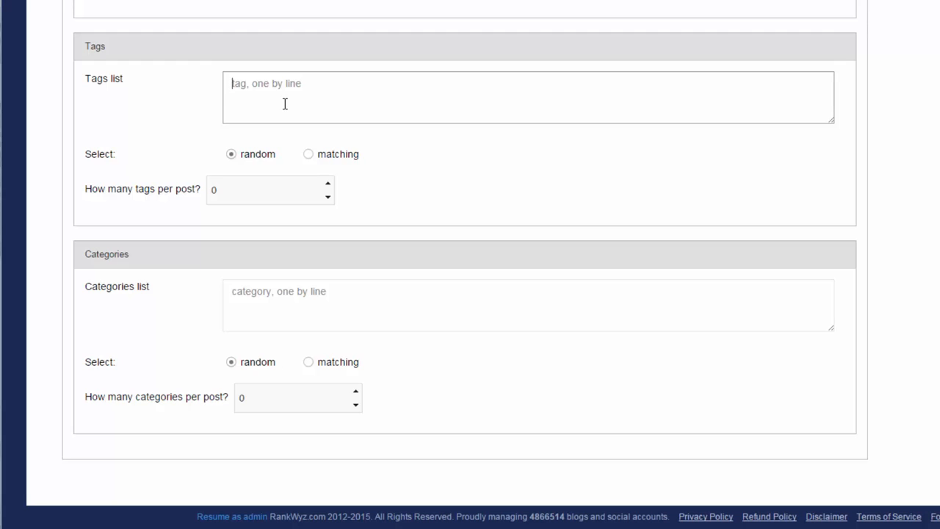
text(business)
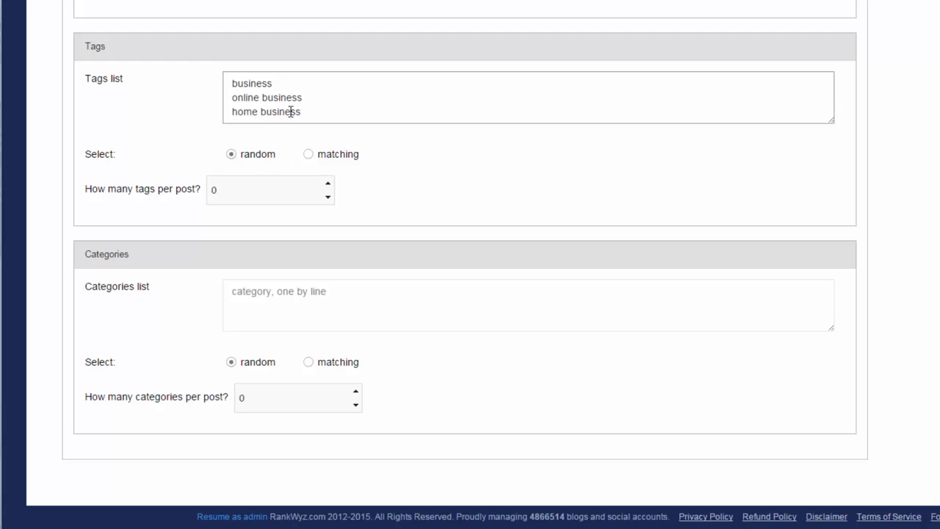
click(231, 155)
click(328, 183)
click(327, 183)
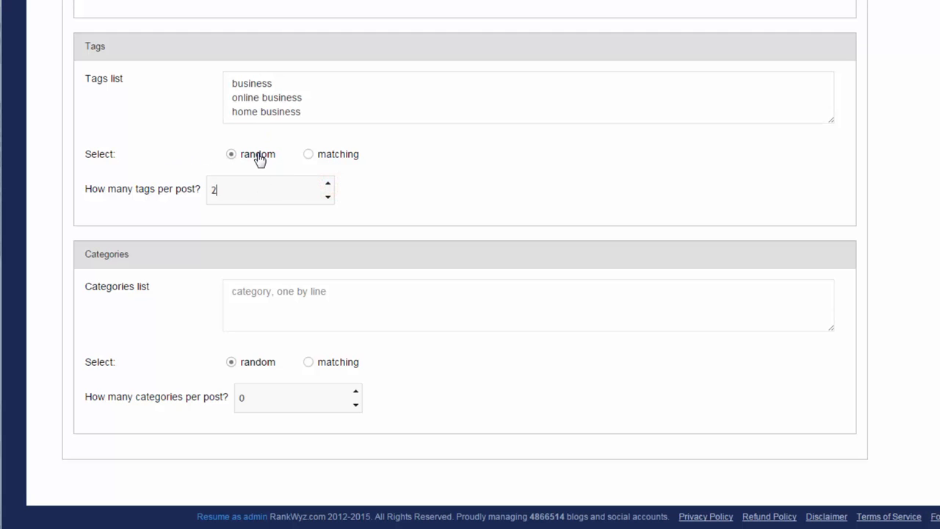
- Try the matching selection for the tags, and return to random selection with 2 tags per post
click(308, 156)
click(305, 98)
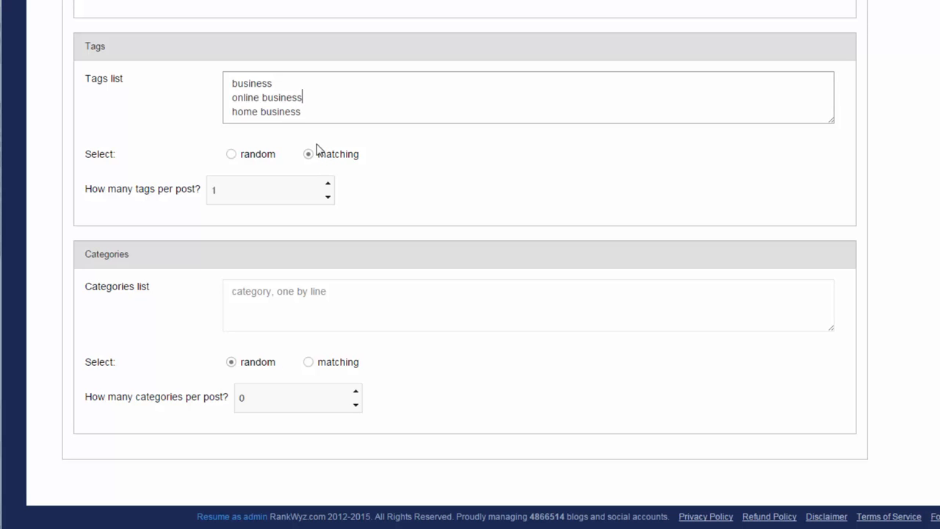
click(235, 156)
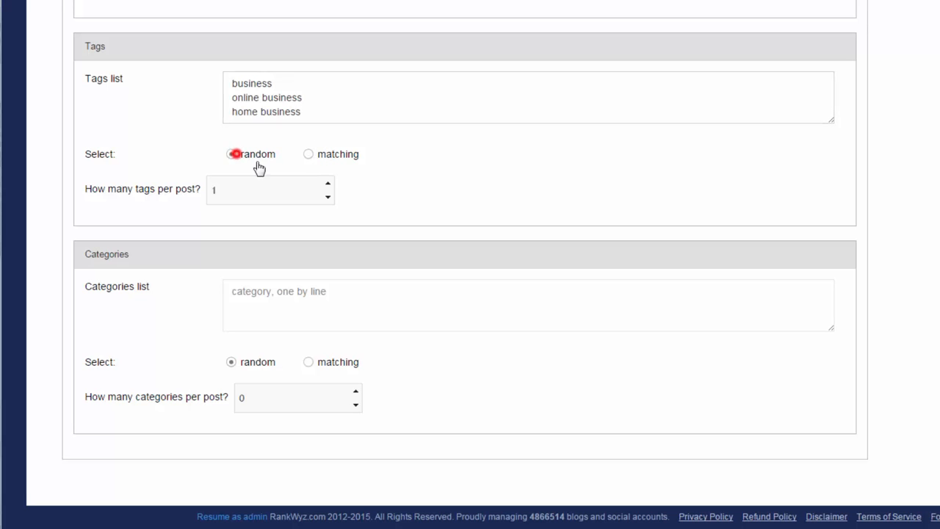
click(328, 182)
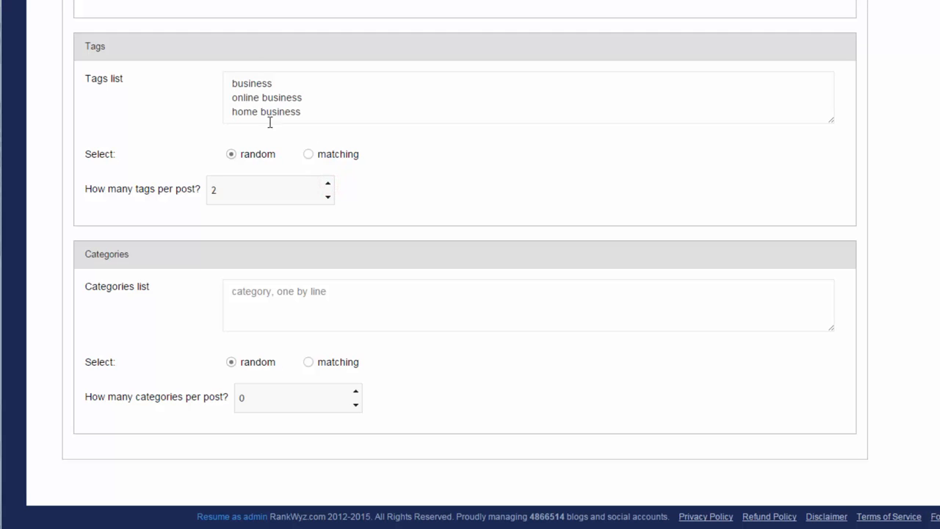
- Copy the tags list into the categories list and set its selection to matching with 1 category per post
click(302, 303)
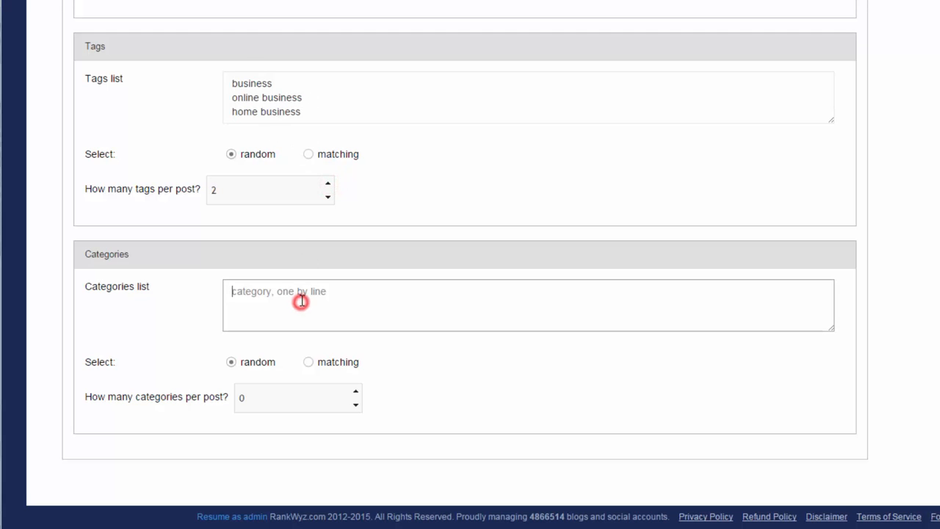
drag(308, 112, 206, 69)
key(ctrl+c)
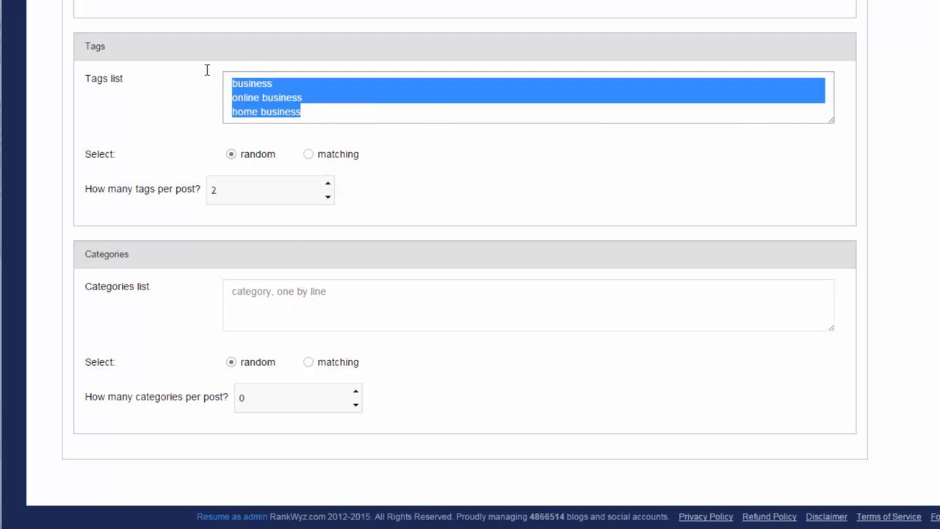
click(288, 297)
key(ctrl+v)
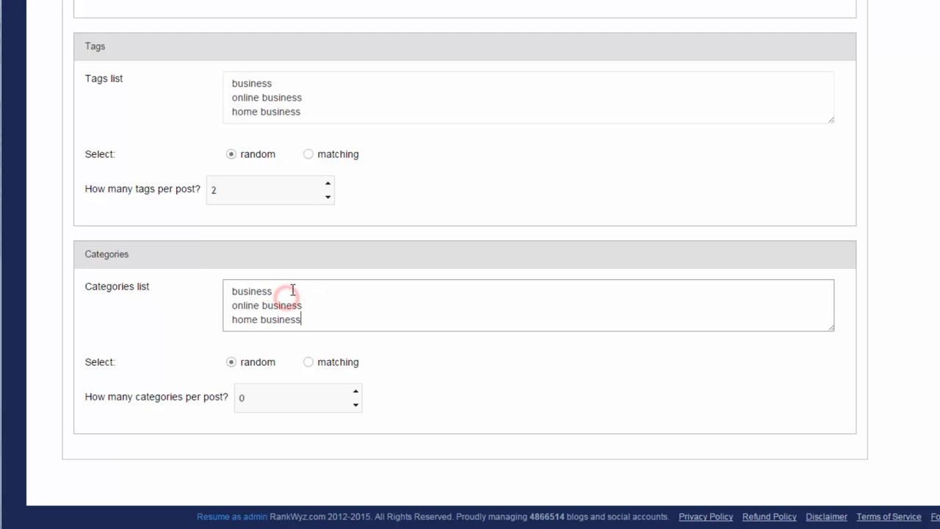
click(309, 362)
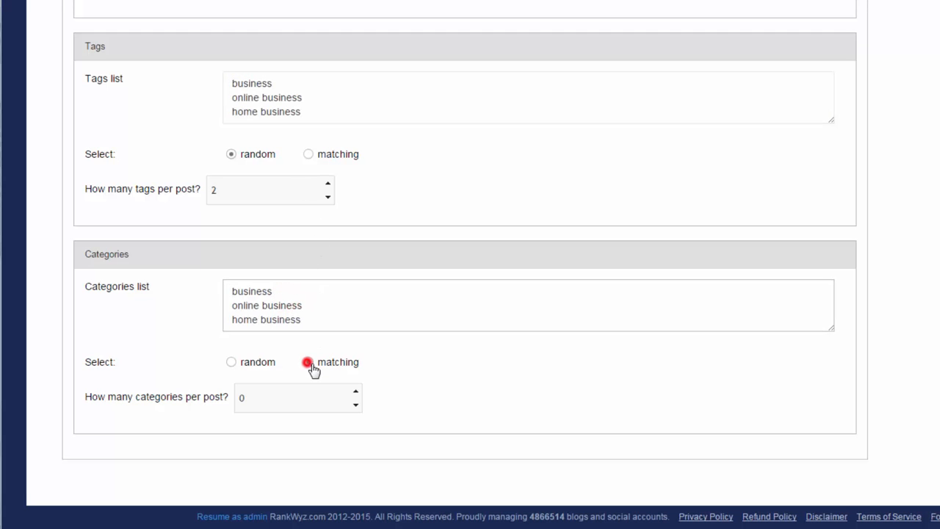
click(356, 392)
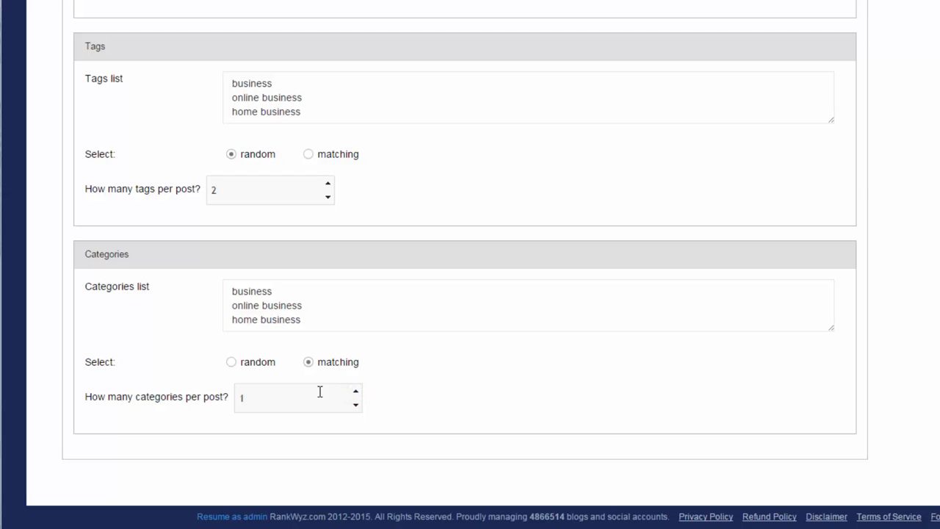
- Turn off Spin Content and save the bucket settings, returning to the bucket's overview
scroll(721, 284, up, 4)
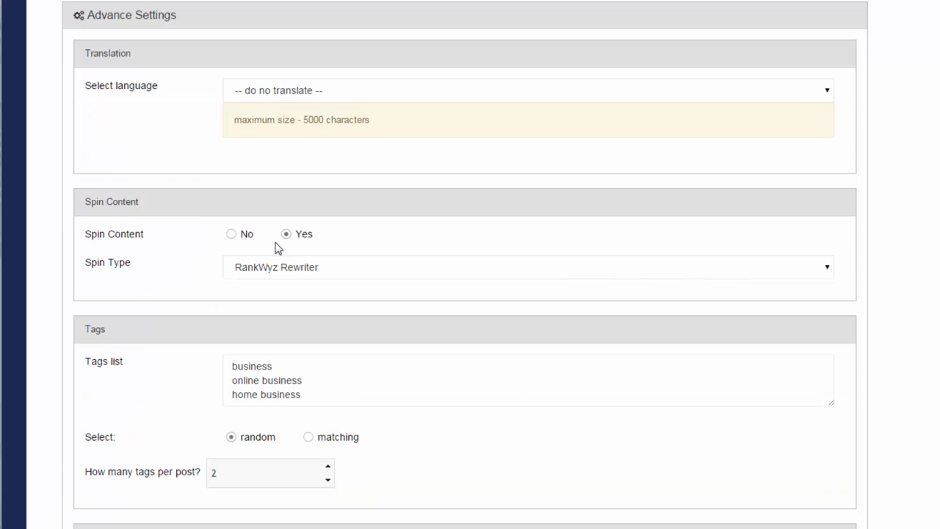
click(232, 235)
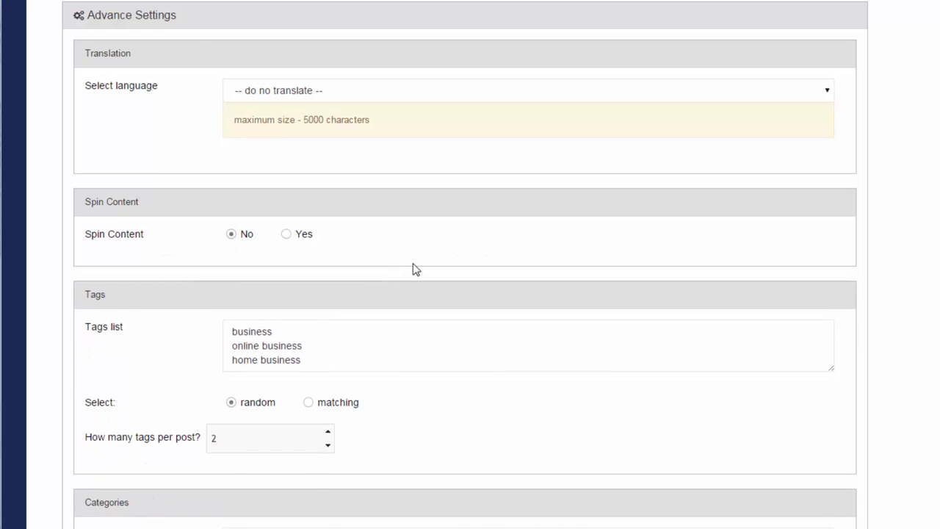
scroll(413, 250, up, 1)
scroll(543, 159, up, 2)
scroll(555, 160, up, 1)
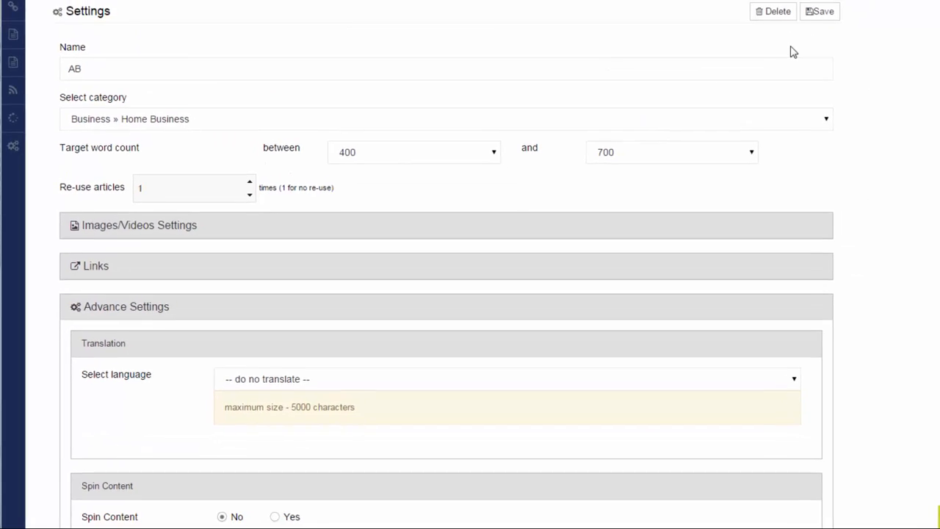
click(736, 67)
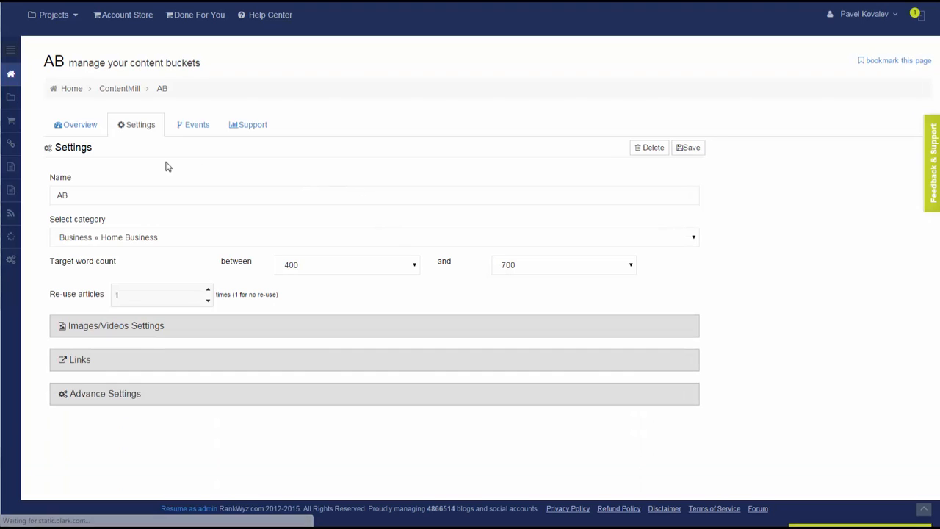
click(74, 124)
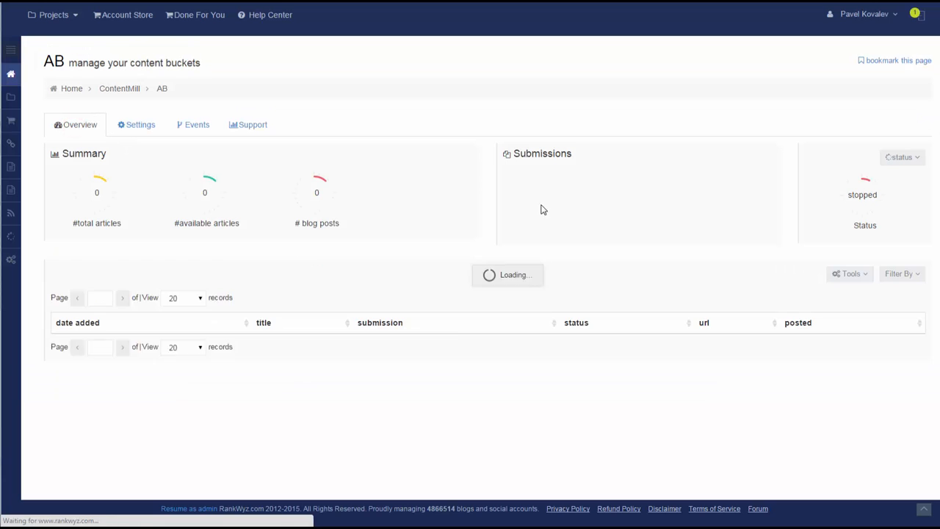
- Start the AB bucket and reload its overview to load the collected articles
click(902, 158)
click(893, 191)
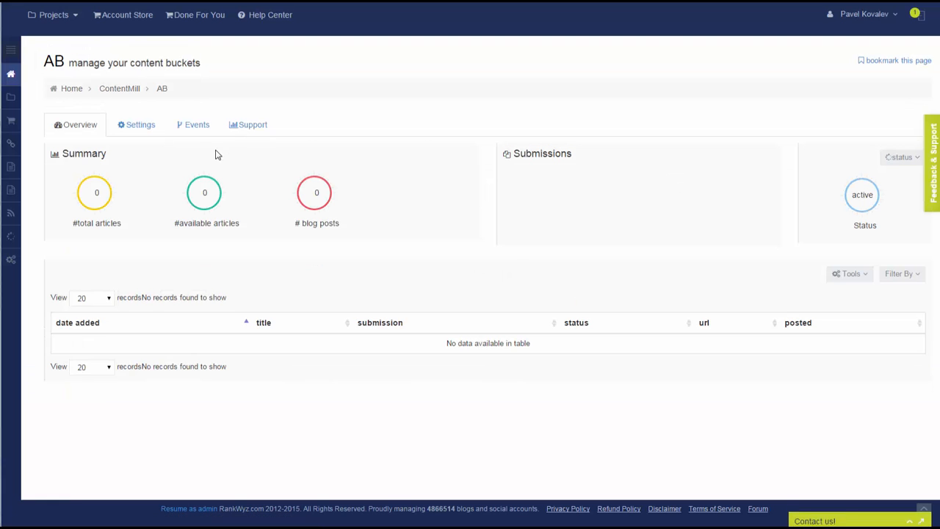
click(83, 126)
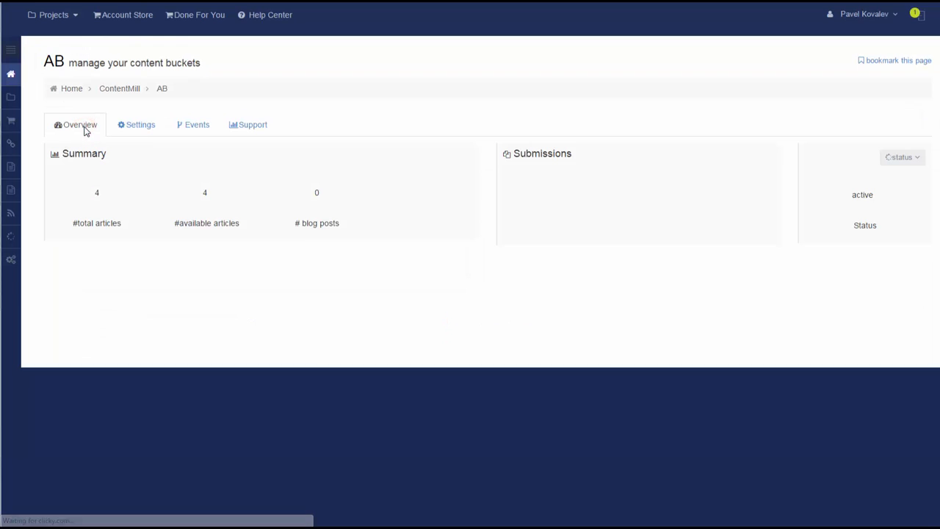
- Preview the article "What Kind Of Extra Things Do You Need To Run A Online Business" and check its tags, category, video and link
click(409, 346)
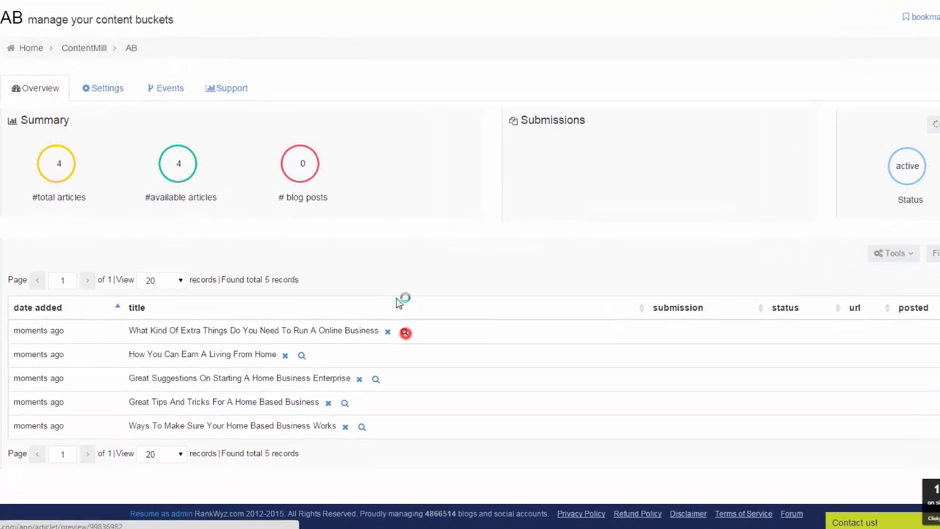
scroll(377, 262, down, 5)
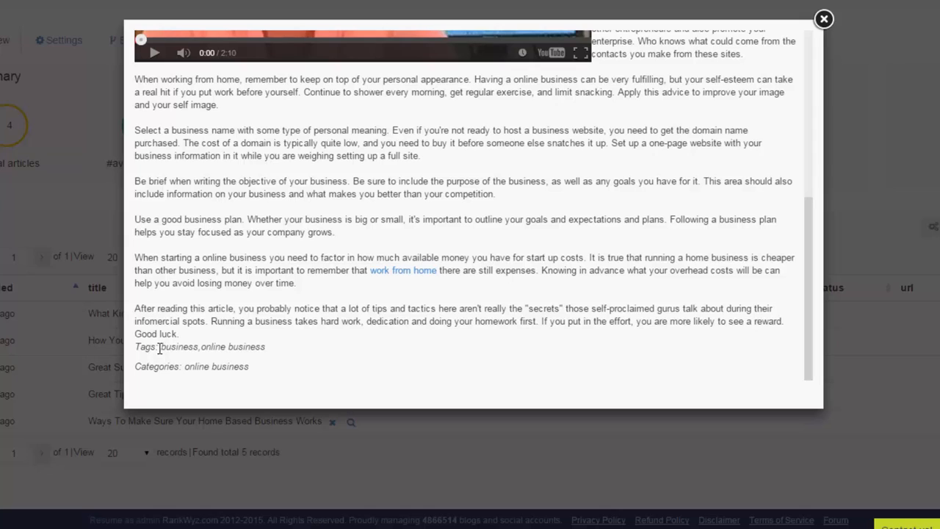
drag(162, 348, 196, 351)
drag(268, 347, 199, 348)
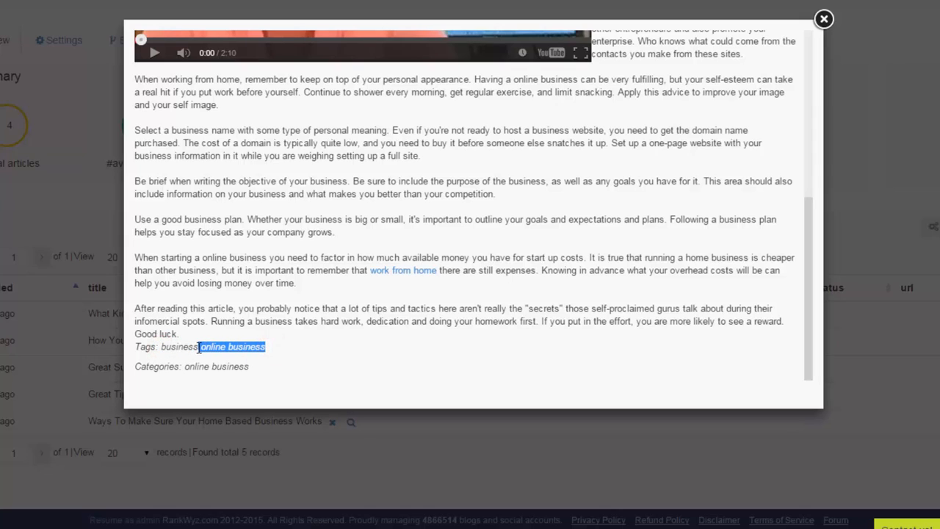
drag(248, 366, 185, 369)
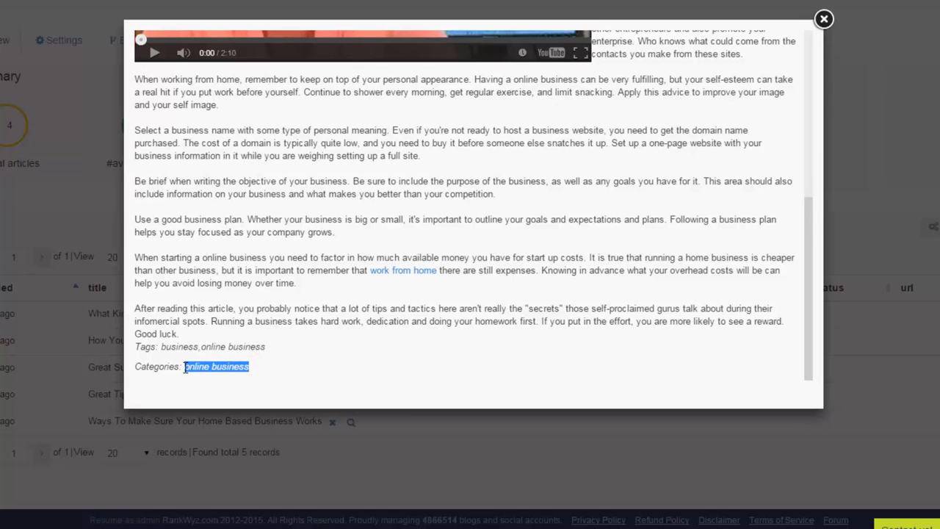
scroll(403, 279, up, 5)
scroll(547, 256, down, 1)
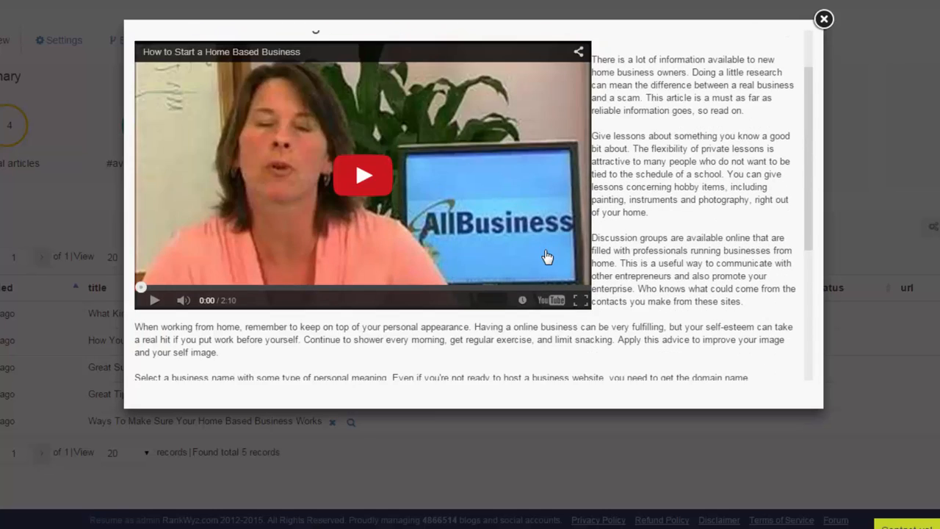
scroll(436, 294, down, 3)
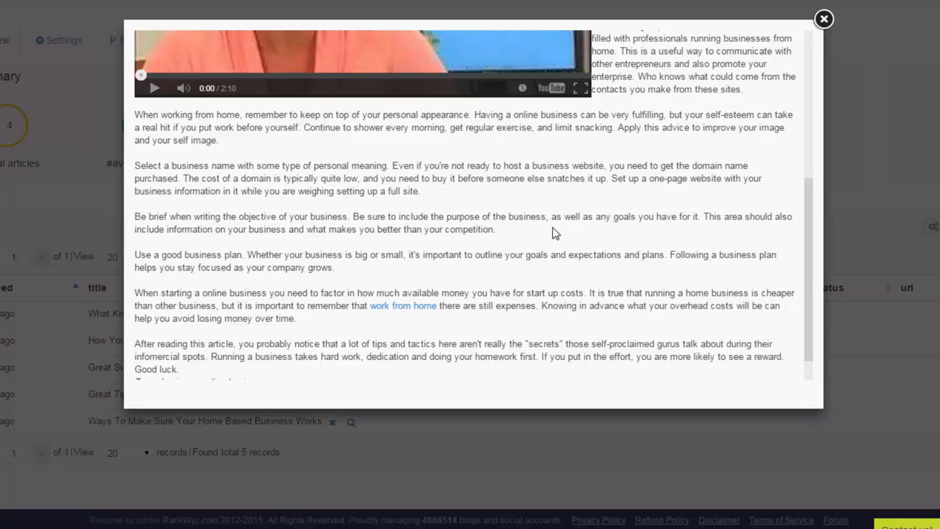
scroll(574, 234, up, 3)
click(824, 20)
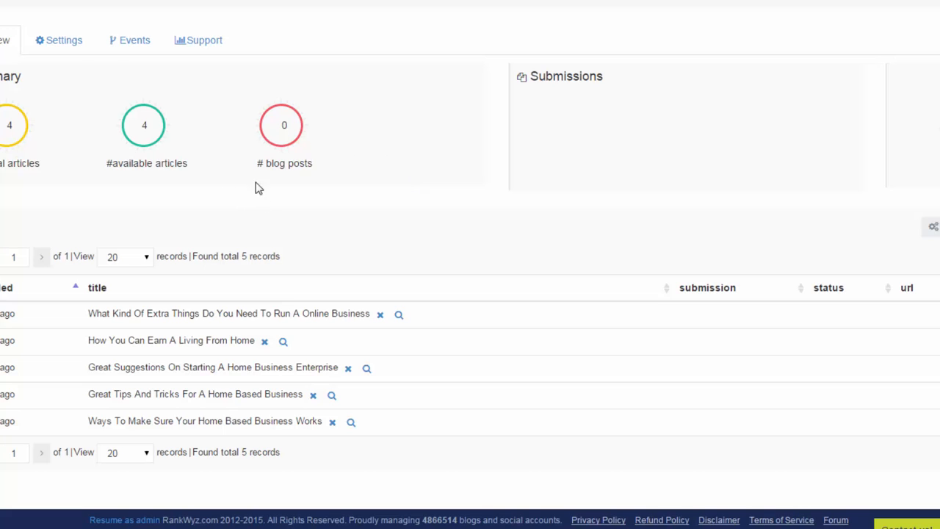
- Review the tags and categories lists in the bucket's advanced settings, and return to the bucket's overview
click(63, 43)
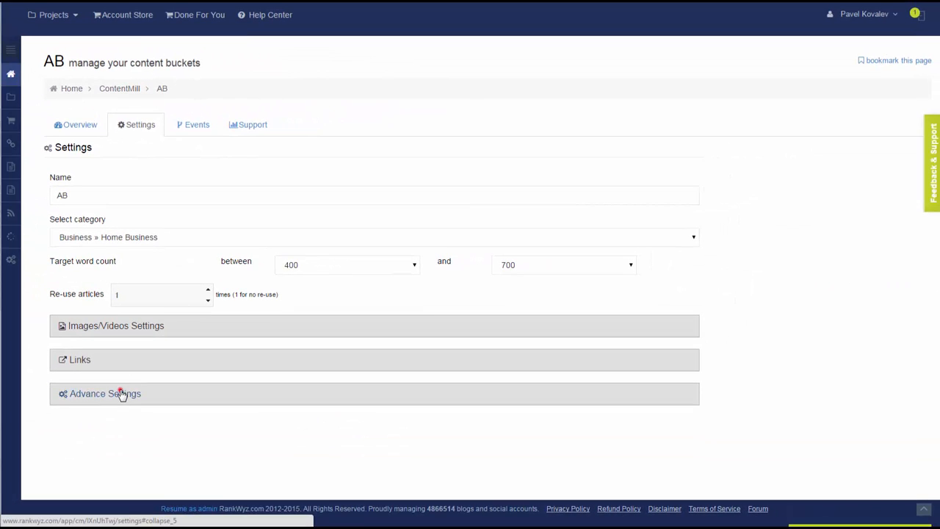
click(120, 390)
scroll(269, 265, down, 6)
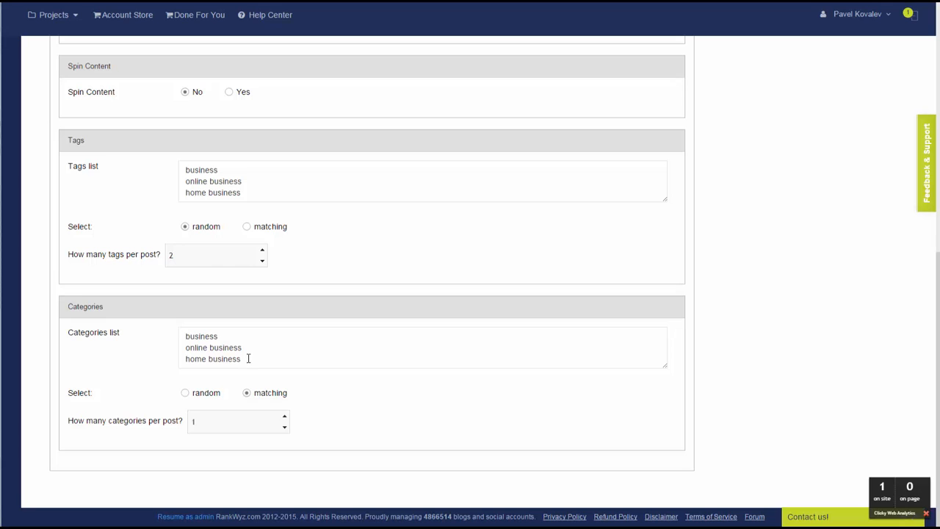
click(246, 359)
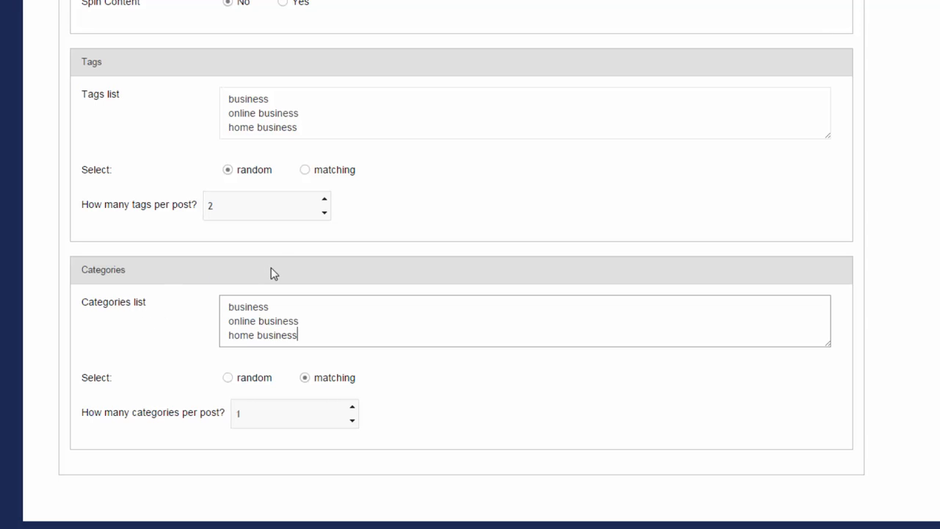
click(166, 313)
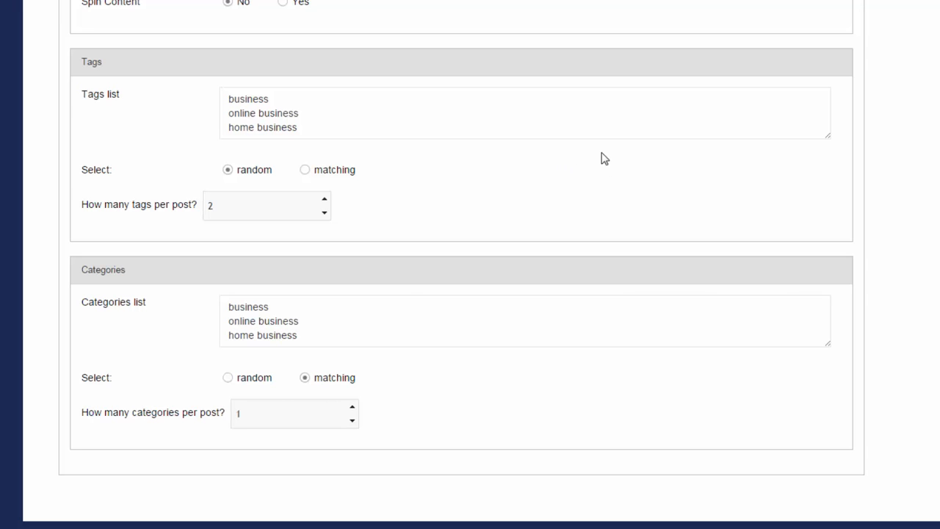
scroll(312, 328, up, 4)
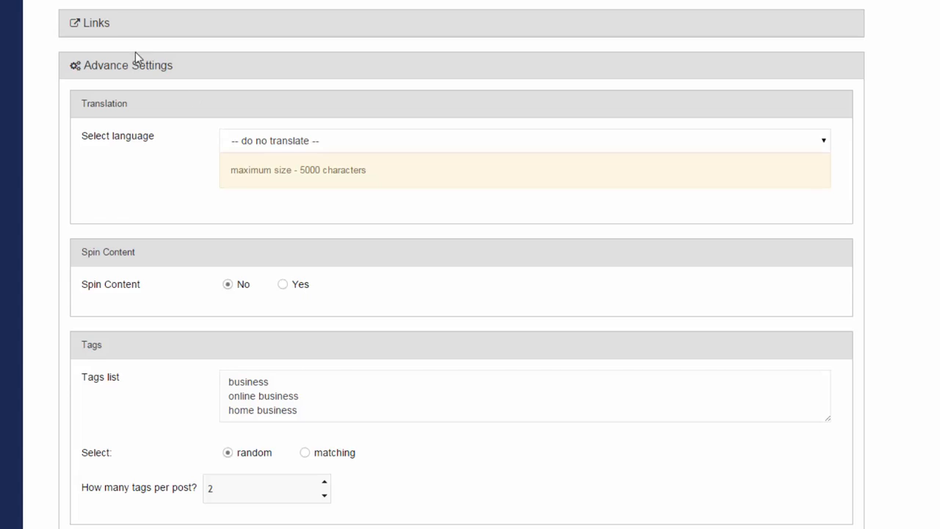
scroll(135, 57, up, 3)
scroll(122, 65, up, 1)
click(93, 116)
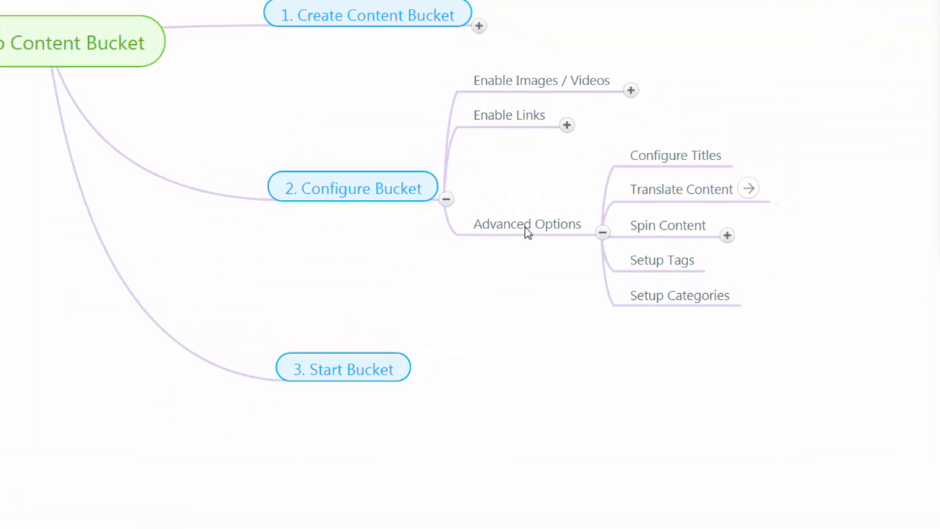
- Switch to the content bucket mind map and review its Create Content Bucket and Configure Bucket branches, including Enable Links and Advanced Options
click(602, 235)
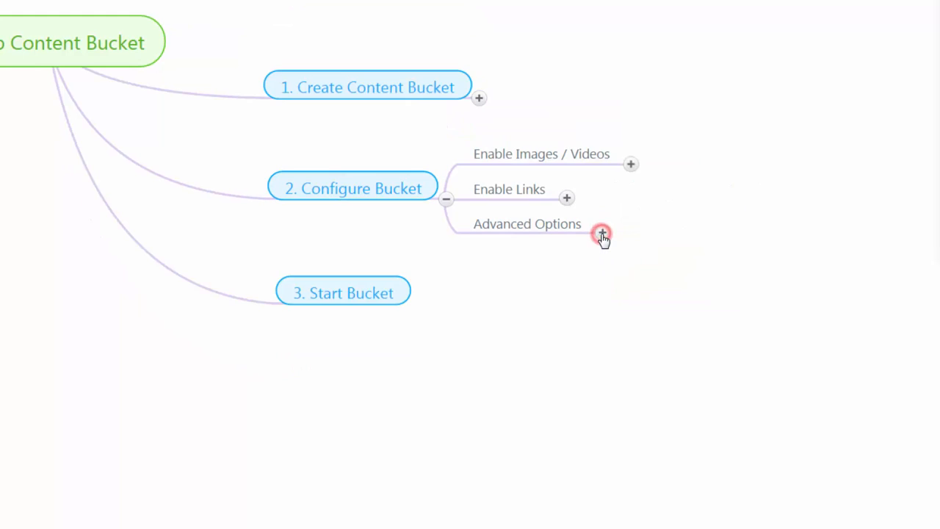
click(448, 201)
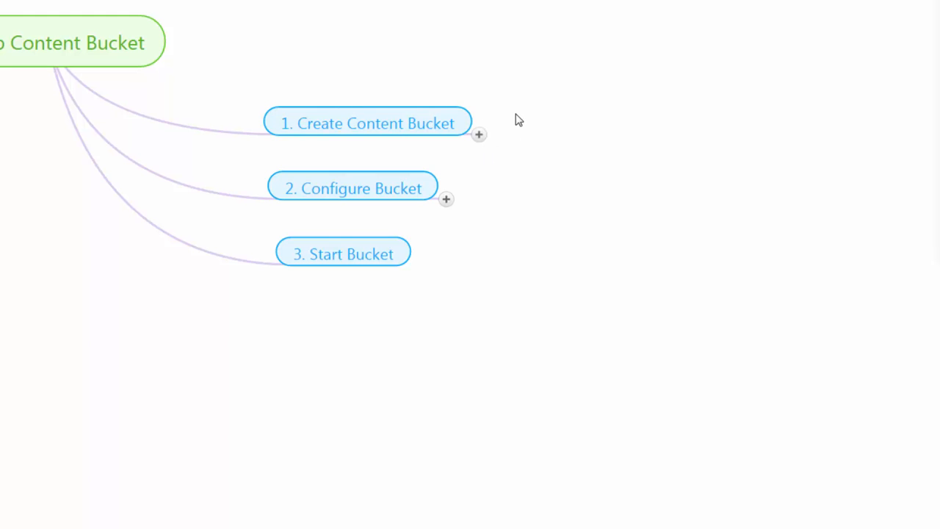
click(479, 135)
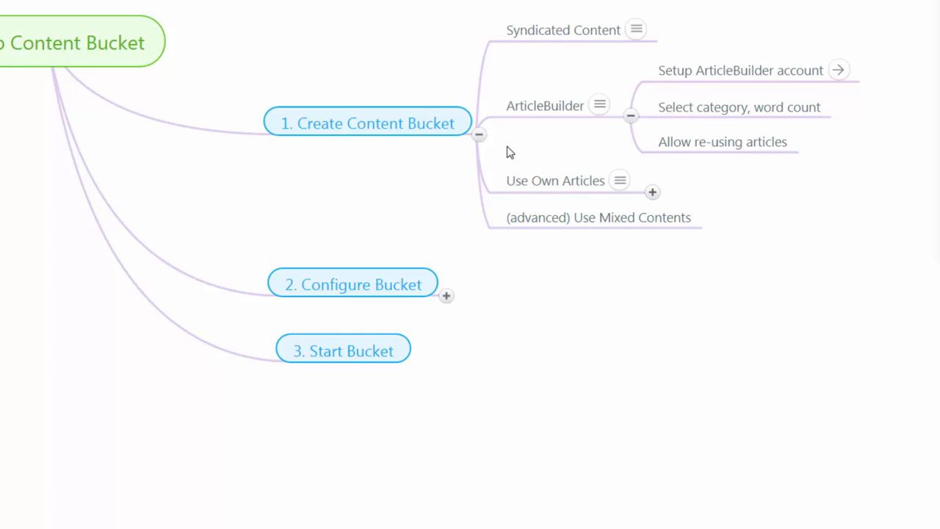
click(479, 137)
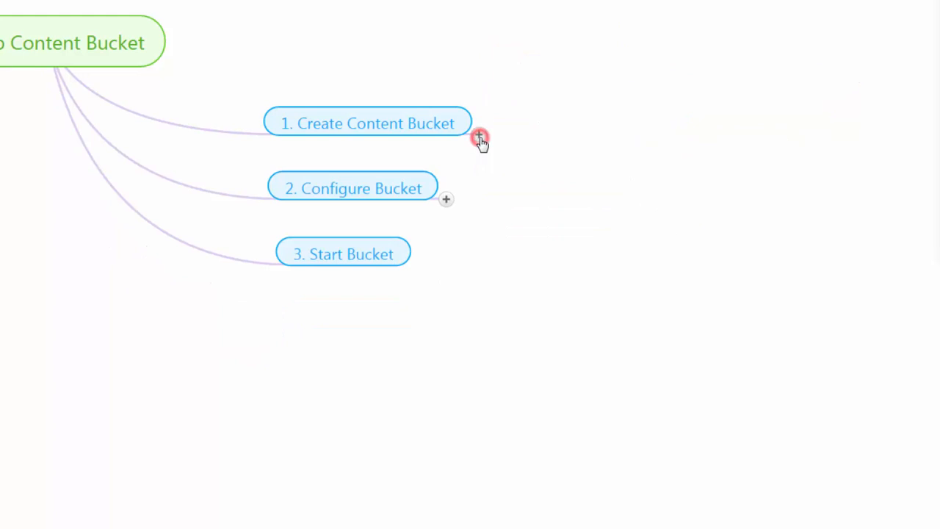
click(445, 200)
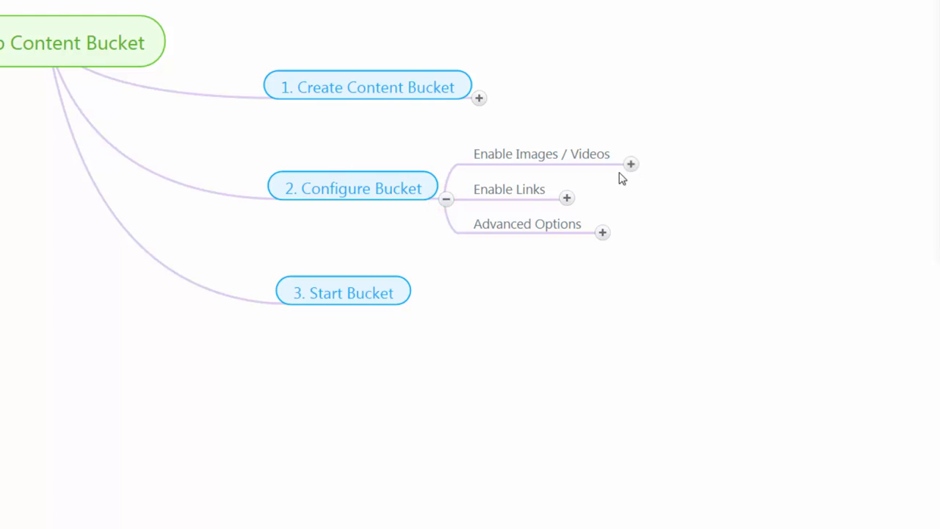
click(567, 199)
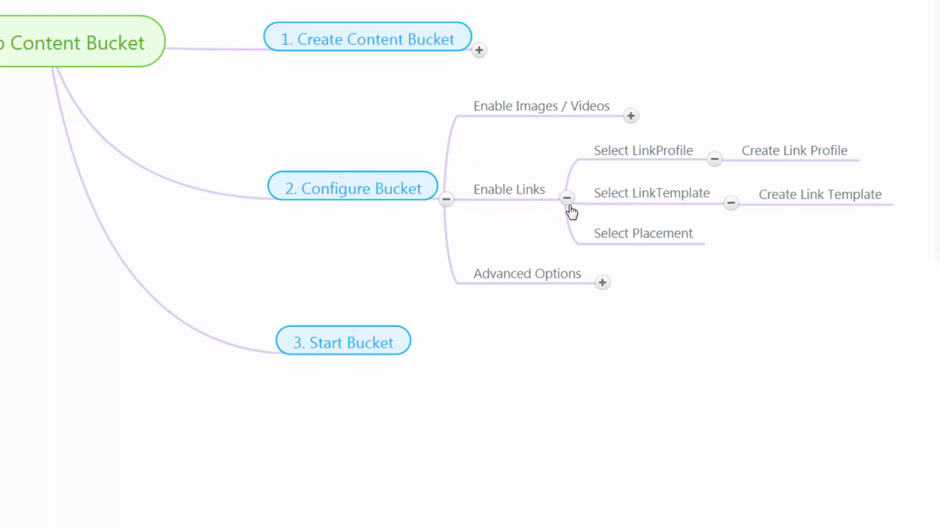
click(602, 282)
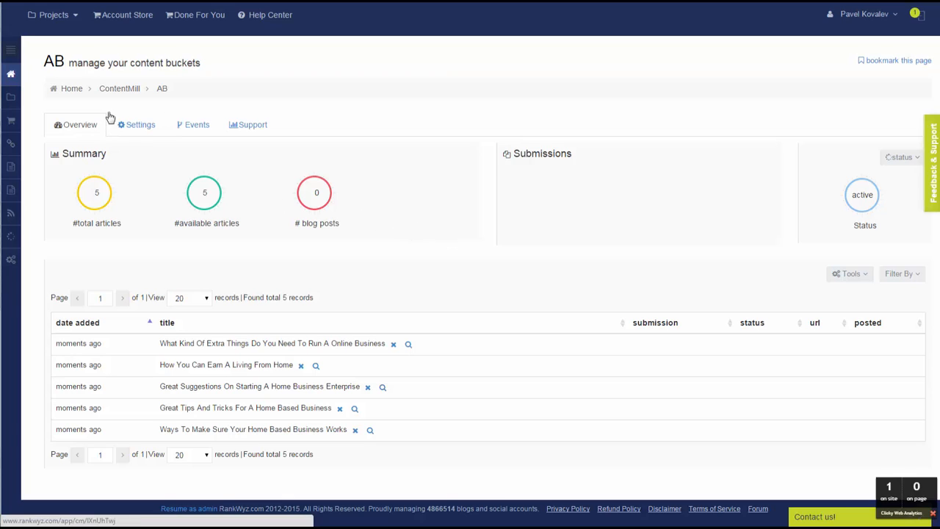
- Switch back to RankWyz and open the ContentMill list of content buckets
click(119, 88)
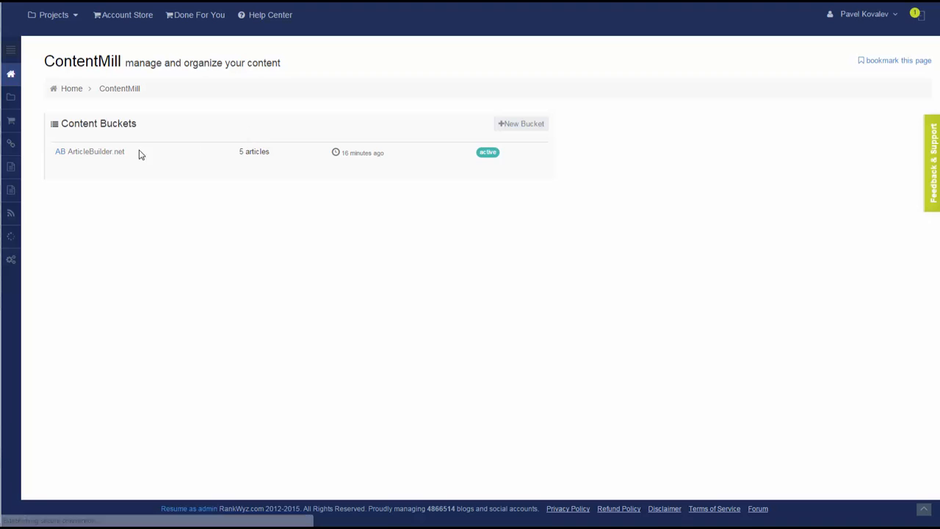